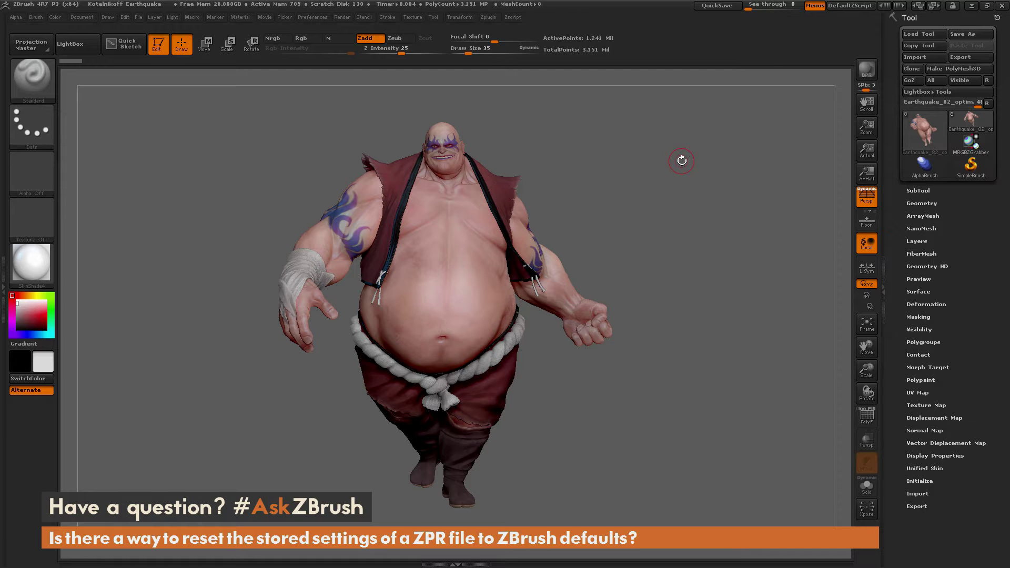
- Orbit the Earthquake model and look through the File, Light and Material menus
left_click_drag(643, 228, 664, 300)
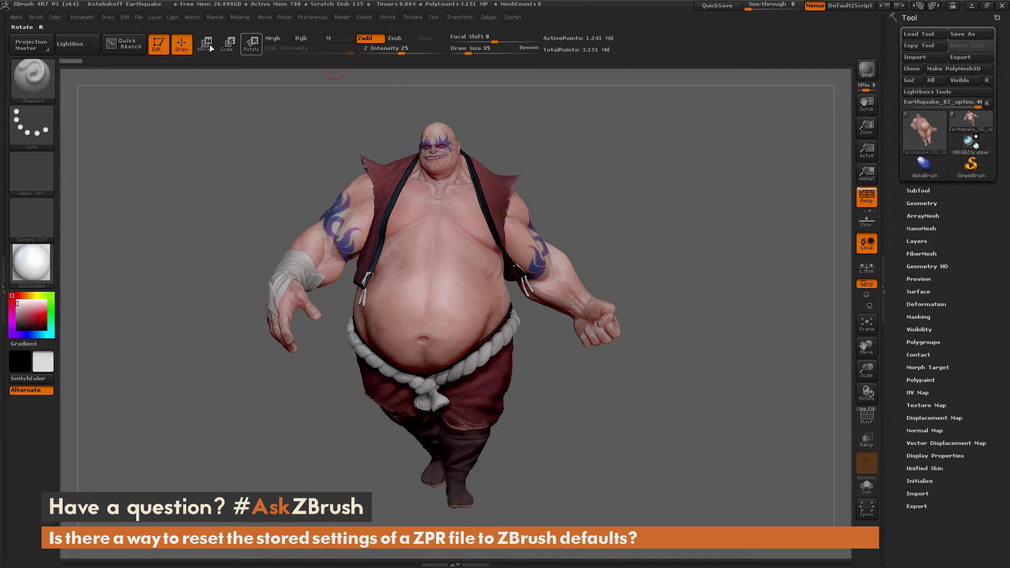
left_click(137, 16)
left_click(170, 18)
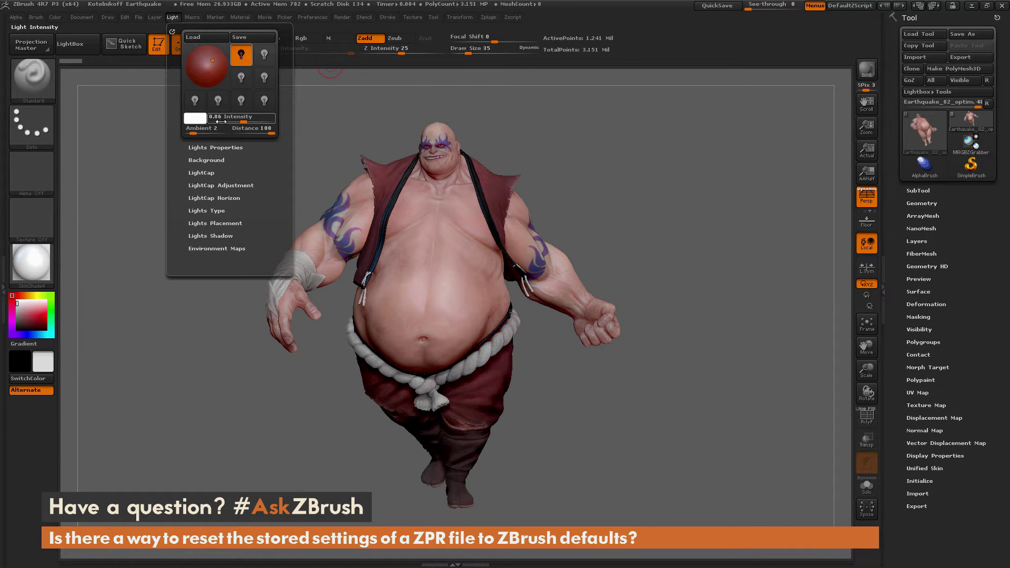
left_click(37, 267)
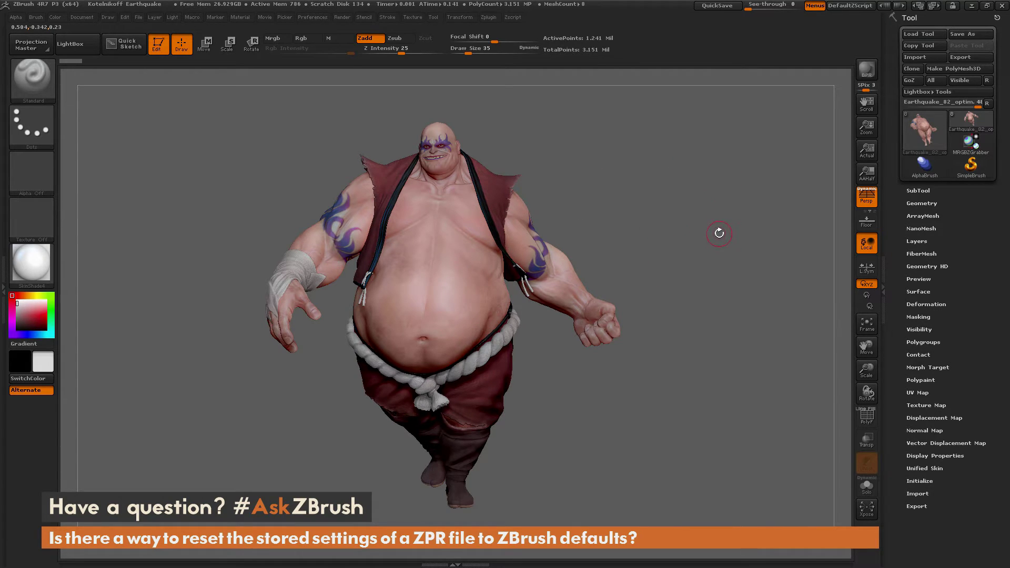
left_click_drag(647, 235, 700, 221)
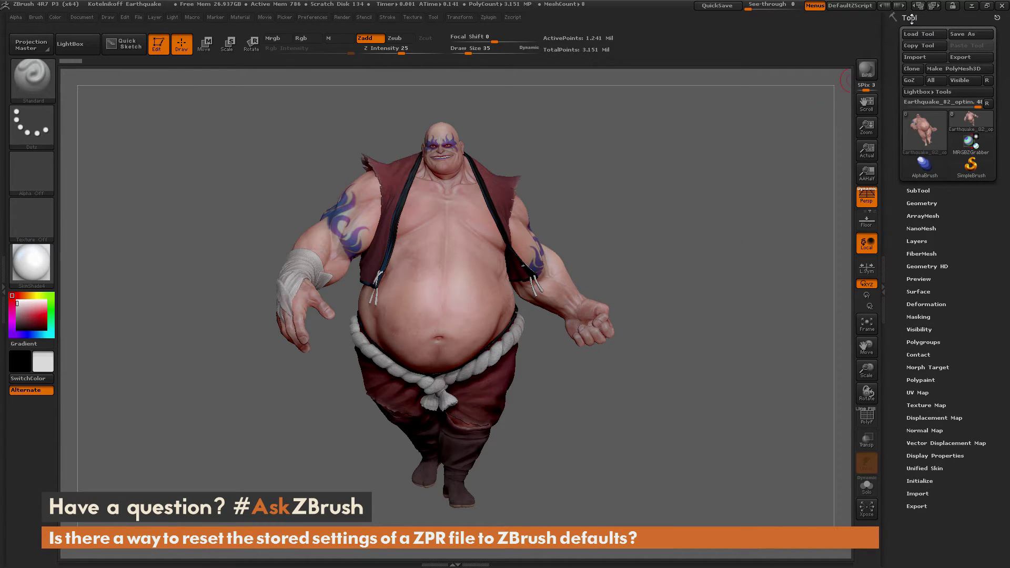
- Copy the Earthquake tool with Tool > Copy Tool and bring up the Preferences menu
left_click(917, 46)
mouse_move(931, 132)
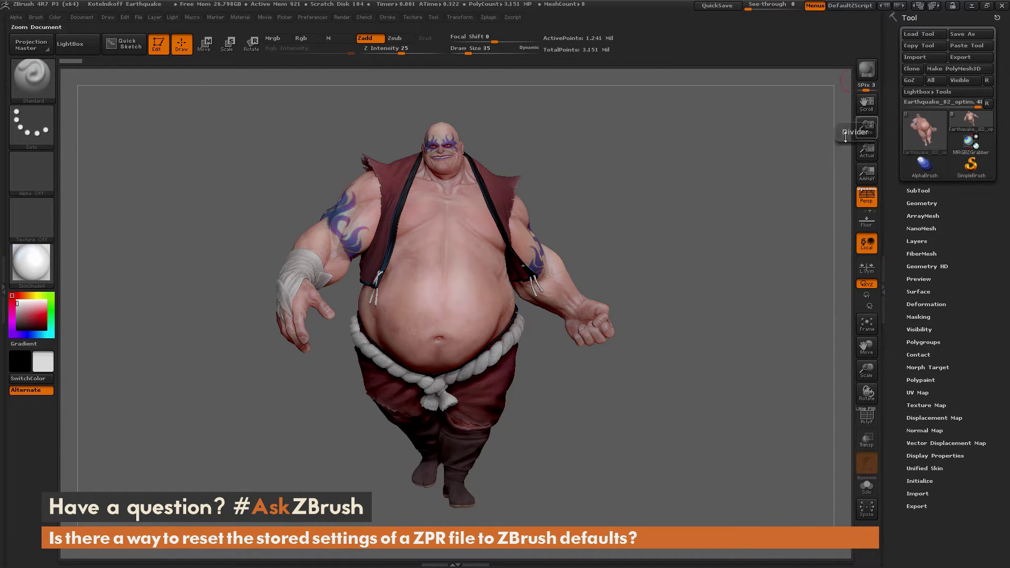
left_click_drag(664, 255, 664, 219)
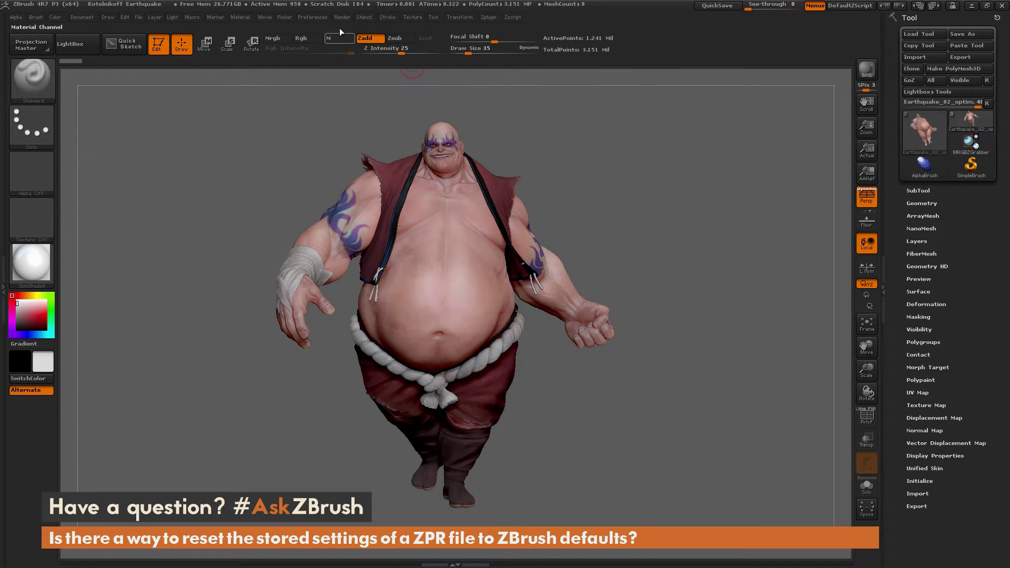
left_click(317, 18)
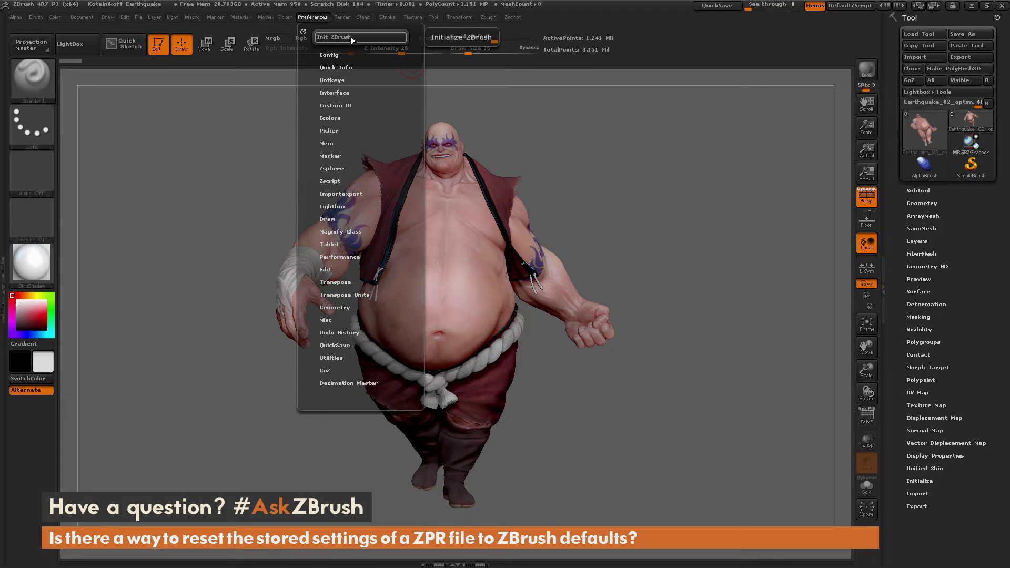
- Run Init ZBrush and answer Yes to reset everything to defaults
left_click(346, 37)
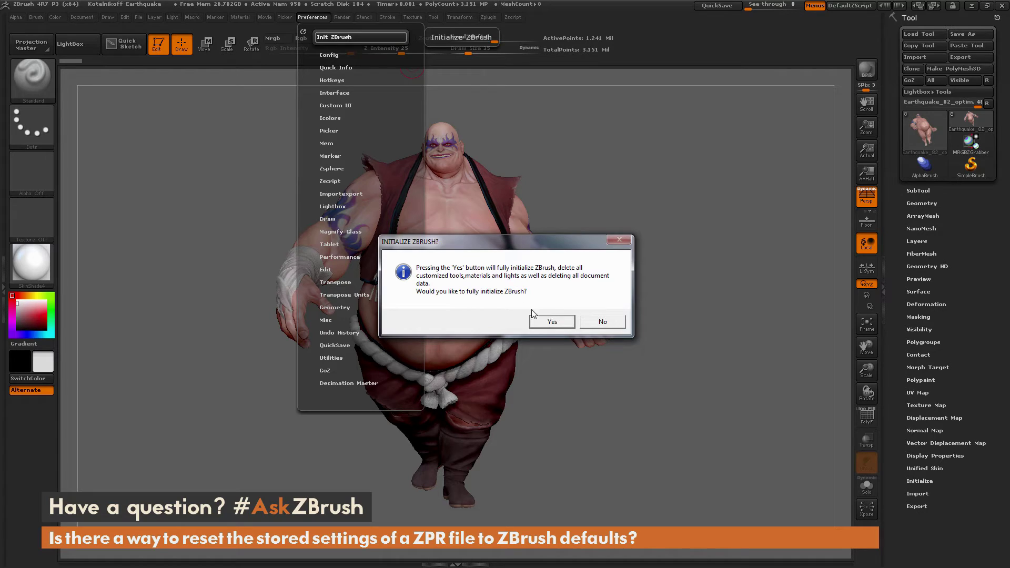
left_click(551, 322)
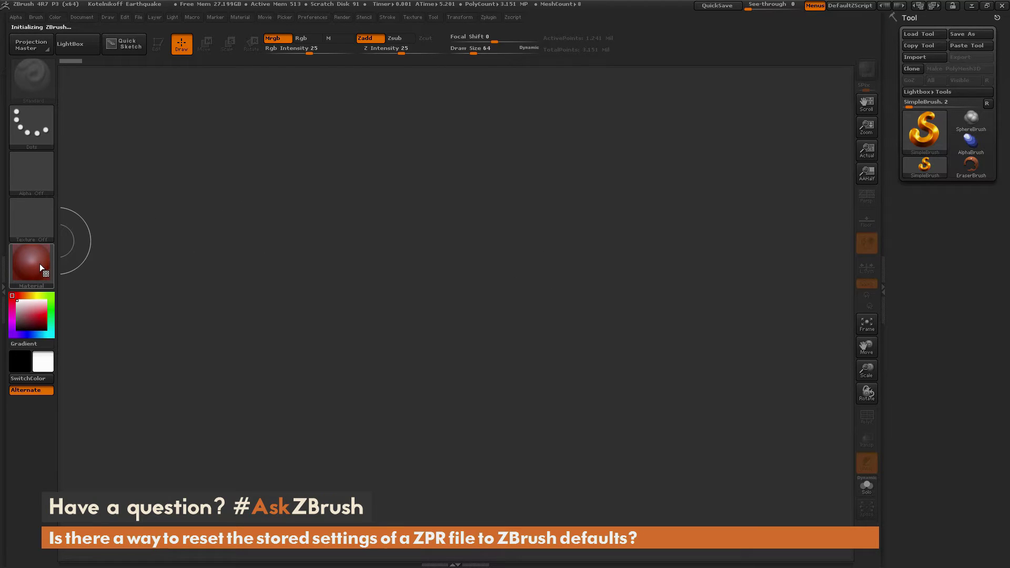
- Paste the copied Earthquake tool back into the Tool palette
mouse_move(38, 264)
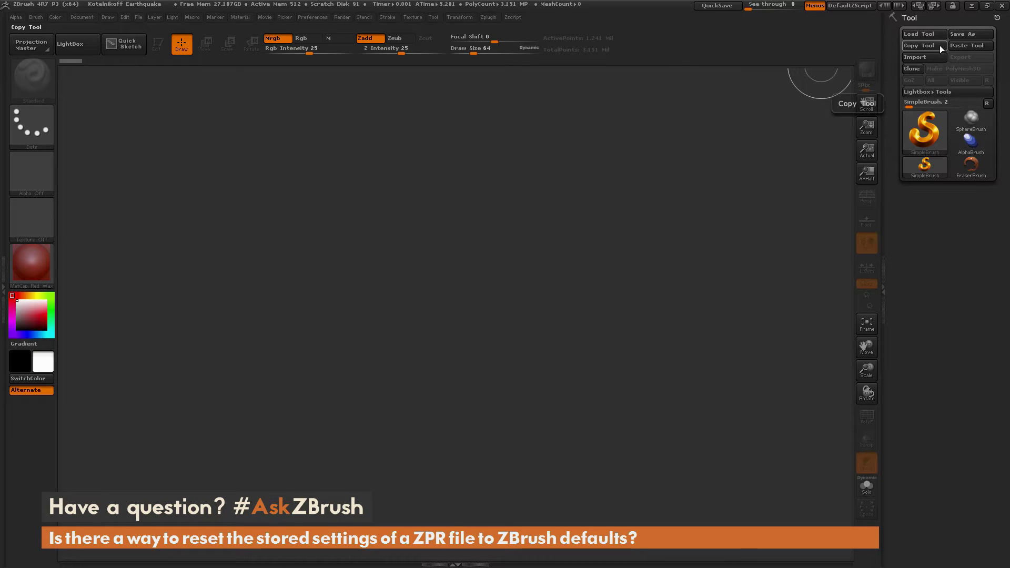
left_click(969, 46)
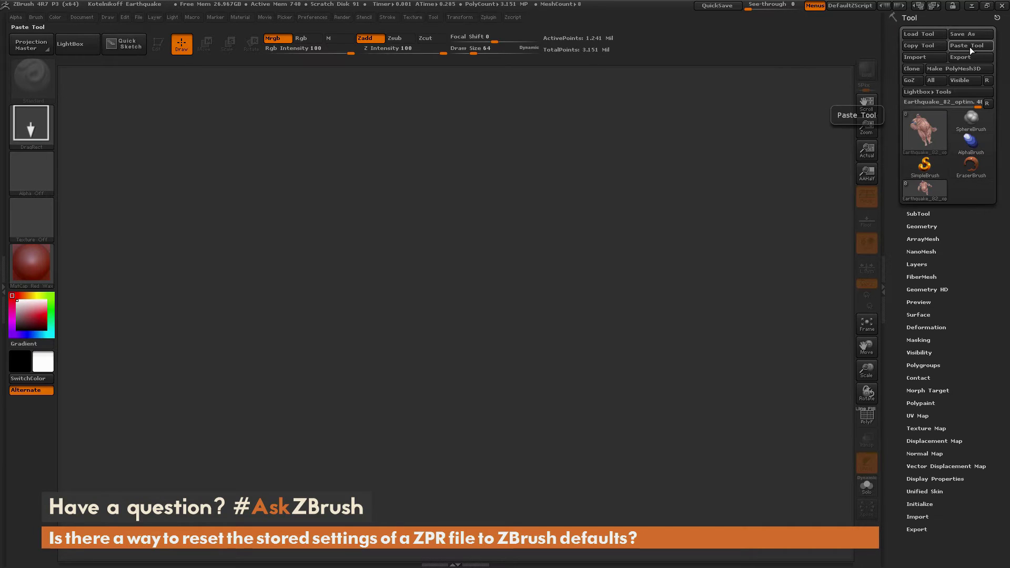
mouse_move(917, 144)
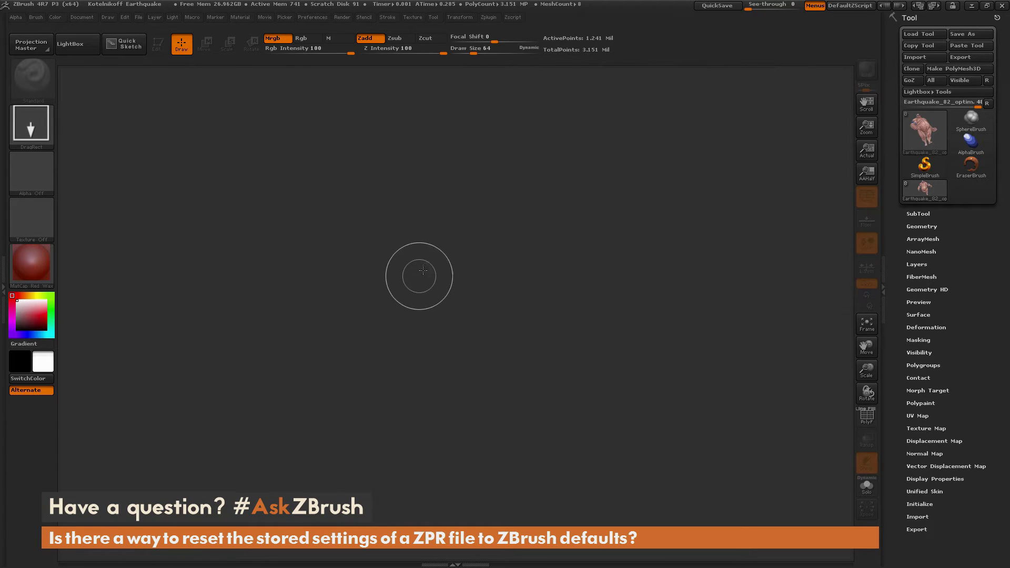
- Draw the Earthquake model on the canvas in Edit mode and expand its SubTool list
left_click_drag(427, 288, 337, 226)
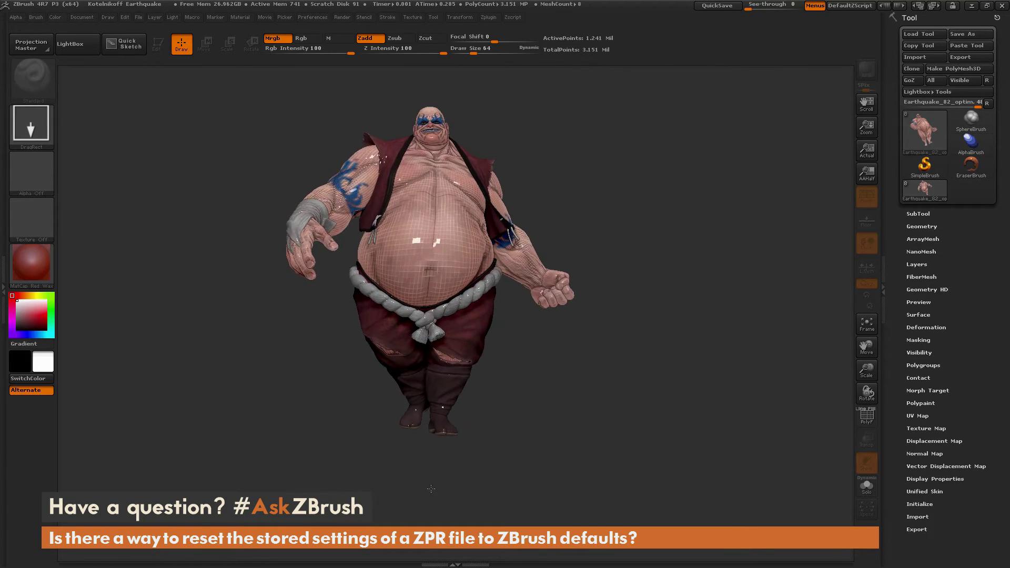
left_click(165, 47)
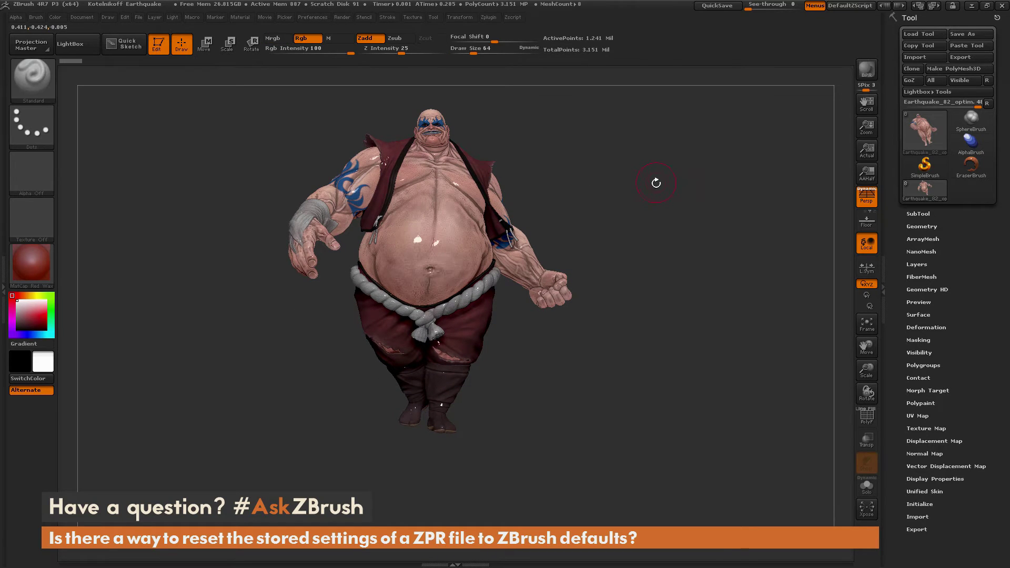
left_click_drag(673, 189, 668, 251)
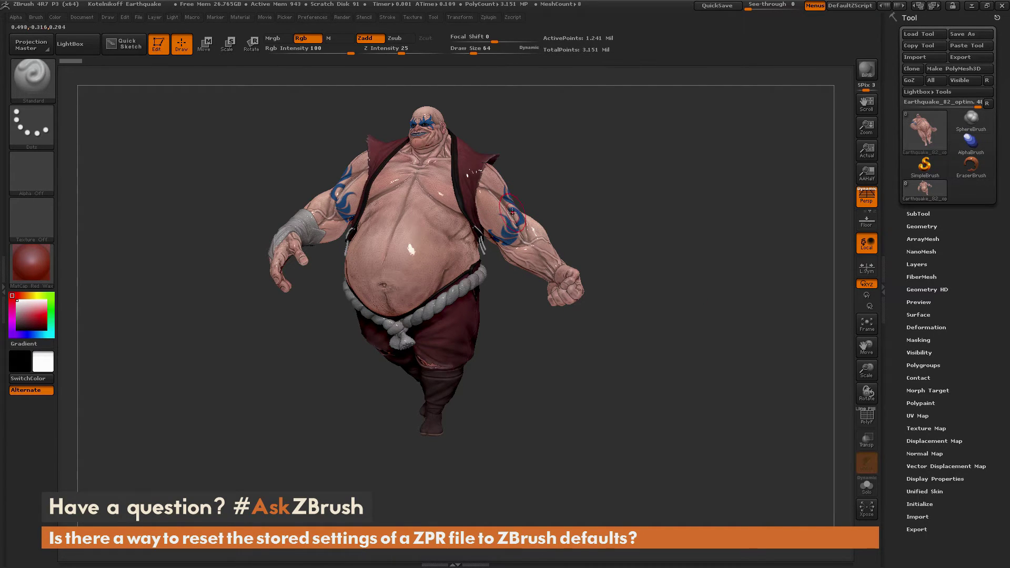
left_click(31, 268)
left_click_drag(605, 219, 619, 311)
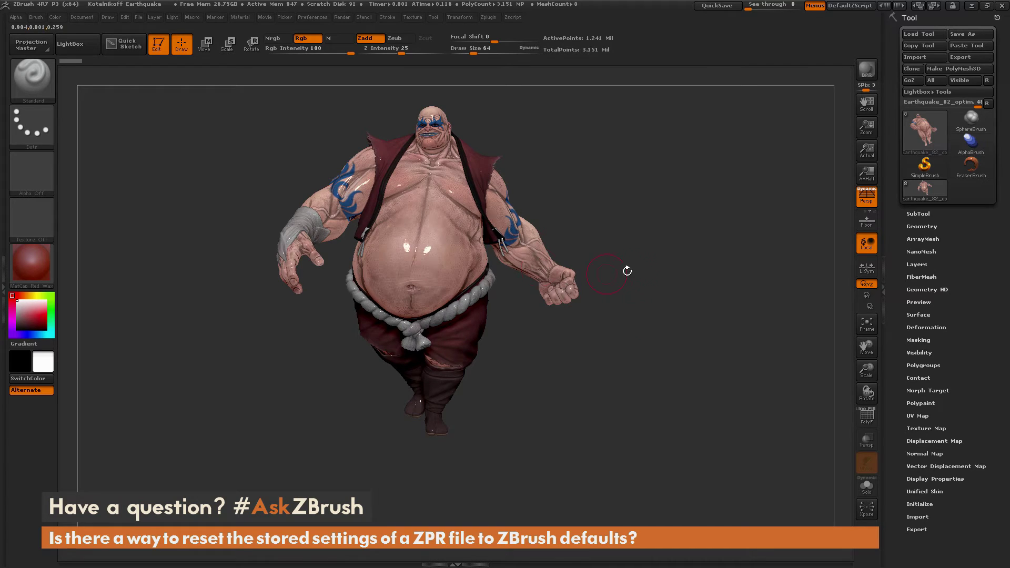
left_click(929, 214)
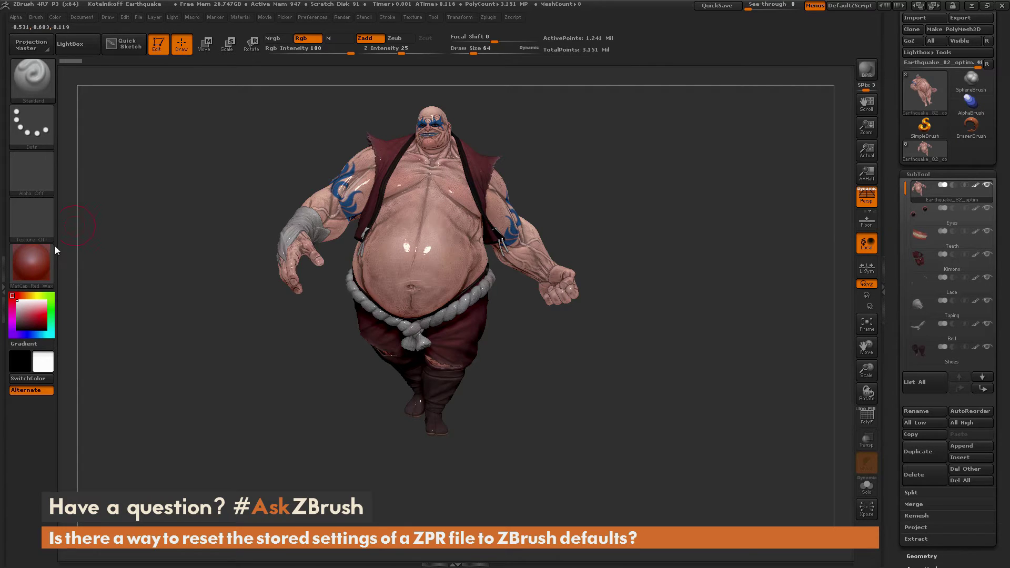
- Select the Flat Color material and set fills to material only, with M on and Rgb off
left_click(33, 262)
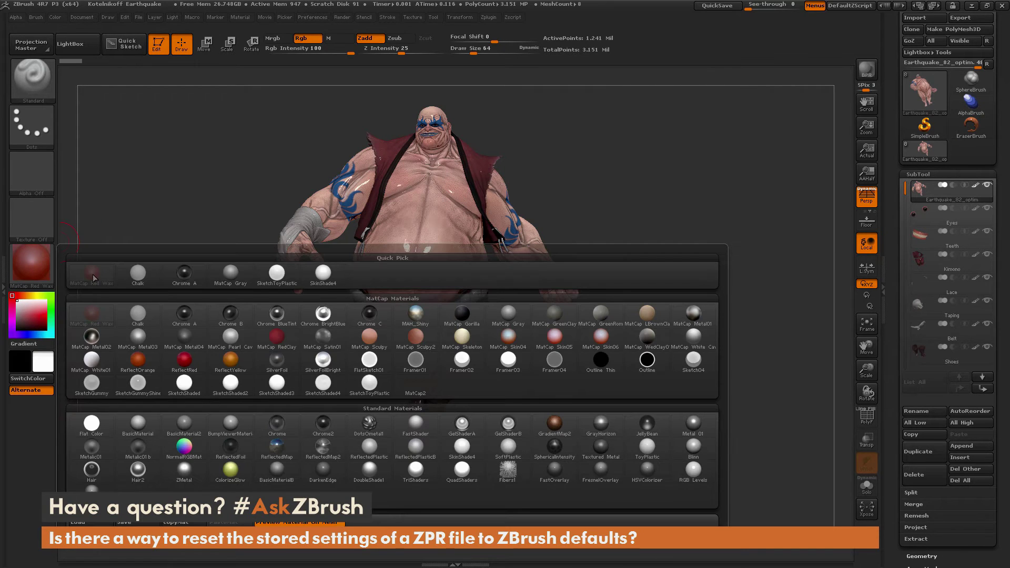
left_click(92, 423)
left_click(335, 39)
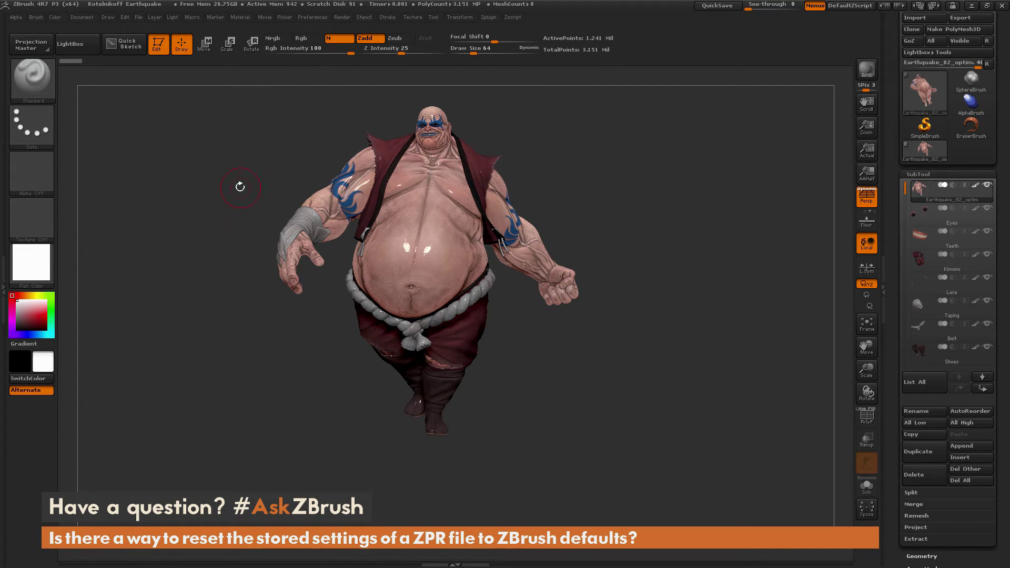
- Fill the main body subtool with Flat Color using Color > FillObject
left_click(55, 17)
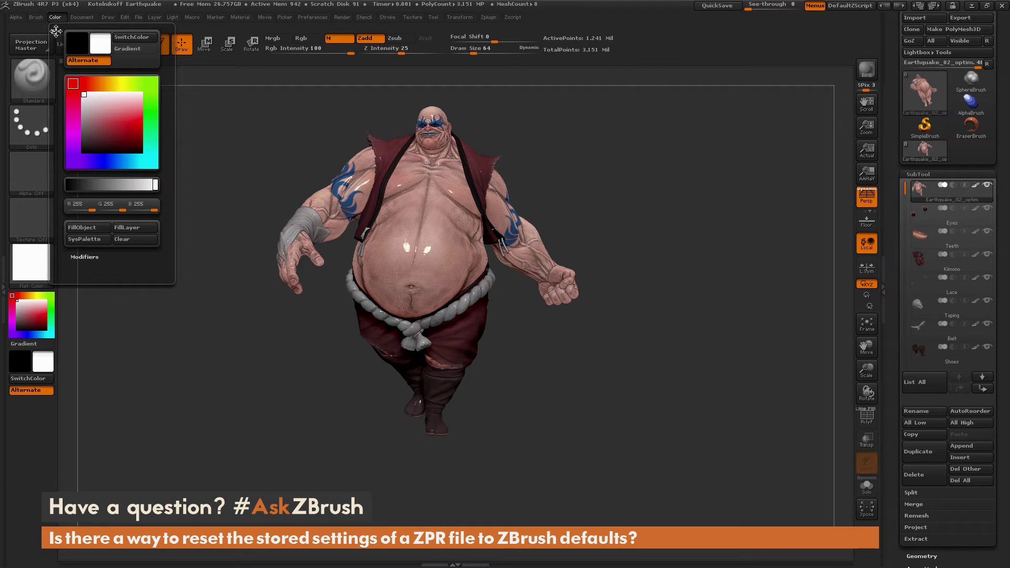
left_click(93, 229)
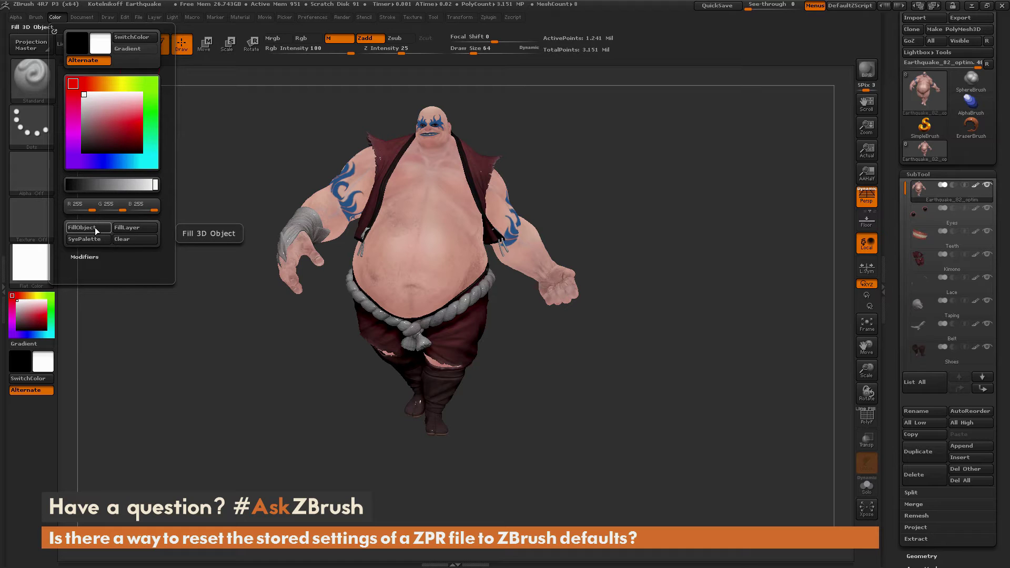
left_click(41, 274)
left_click(147, 221)
left_click_drag(619, 196, 656, 105)
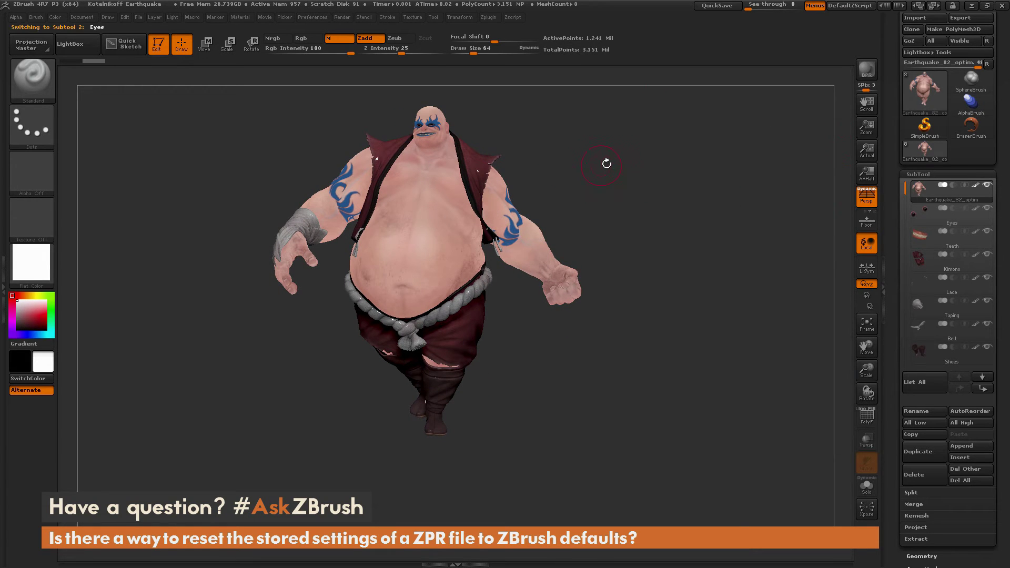
- Step from Eyes through Teeth, Kimono and on to Shoes, filling each subtool with Flat Color
left_click(959, 215)
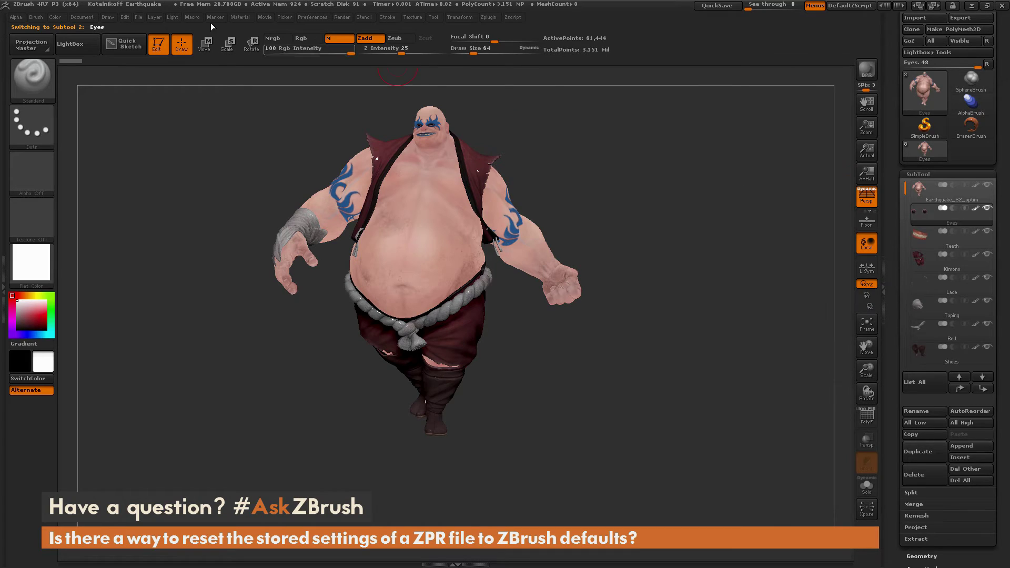
left_click(55, 17)
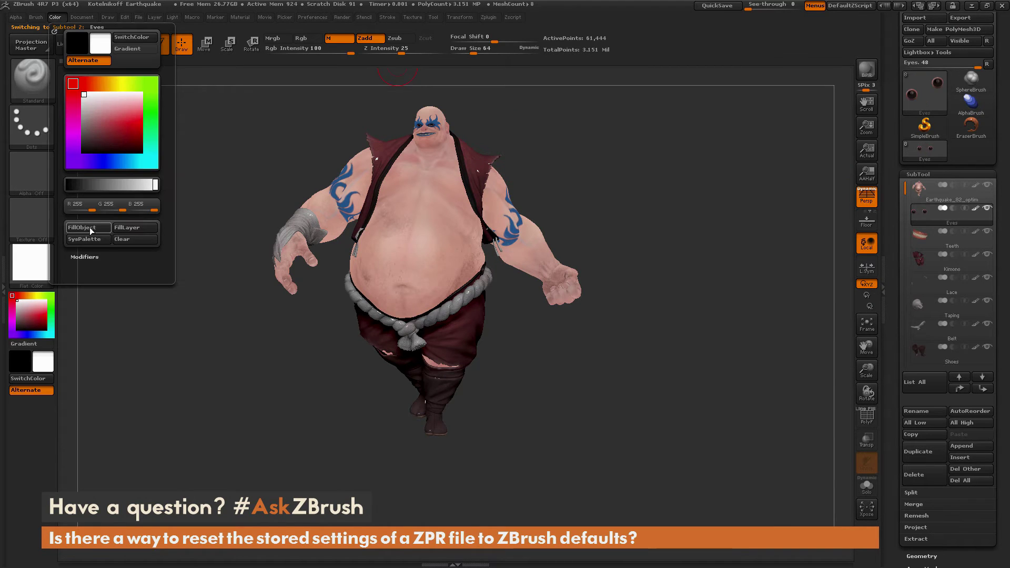
key("alt+Down")
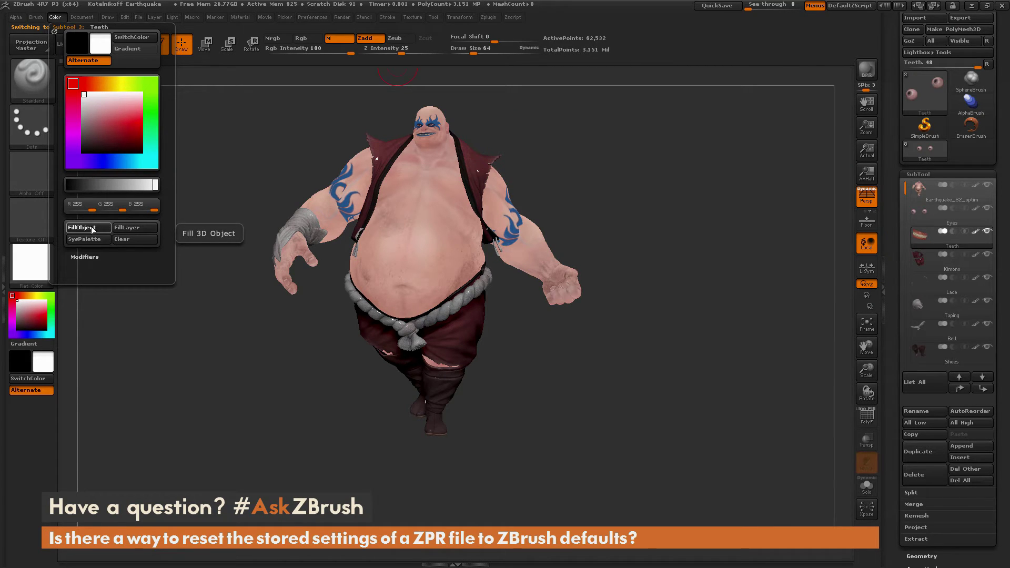
key("alt+Down")
left_click(92, 229)
key("alt+Down")
left_click(94, 228)
key("alt+Down")
left_click(95, 227)
key("alt+Down")
key("alt+Down")
left_click(95, 227)
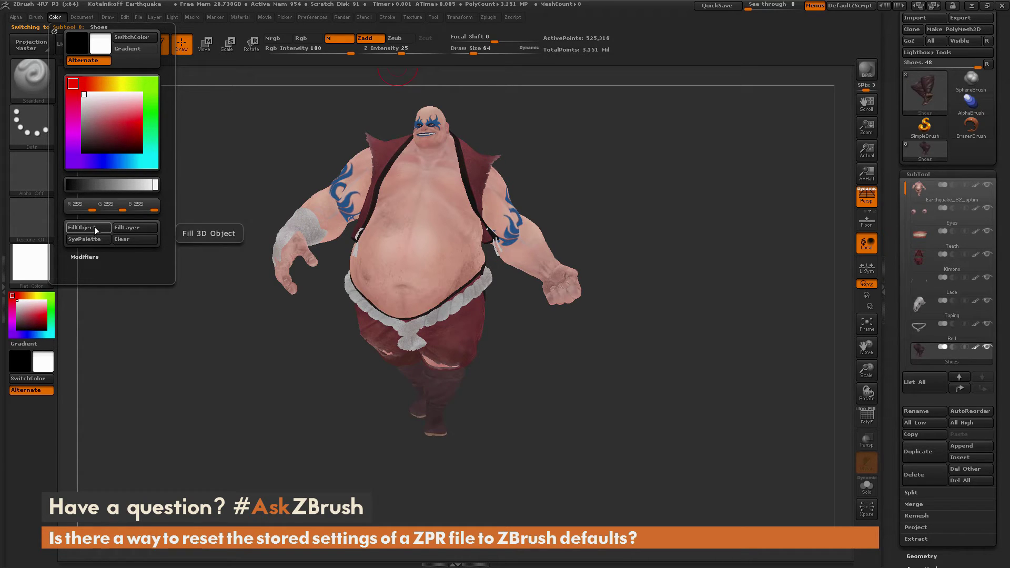
mouse_move(629, 196)
left_mouse_down()
mouse_move(779, 200)
mouse_move(542, 199)
mouse_move(625, 197)
left_mouse_up()
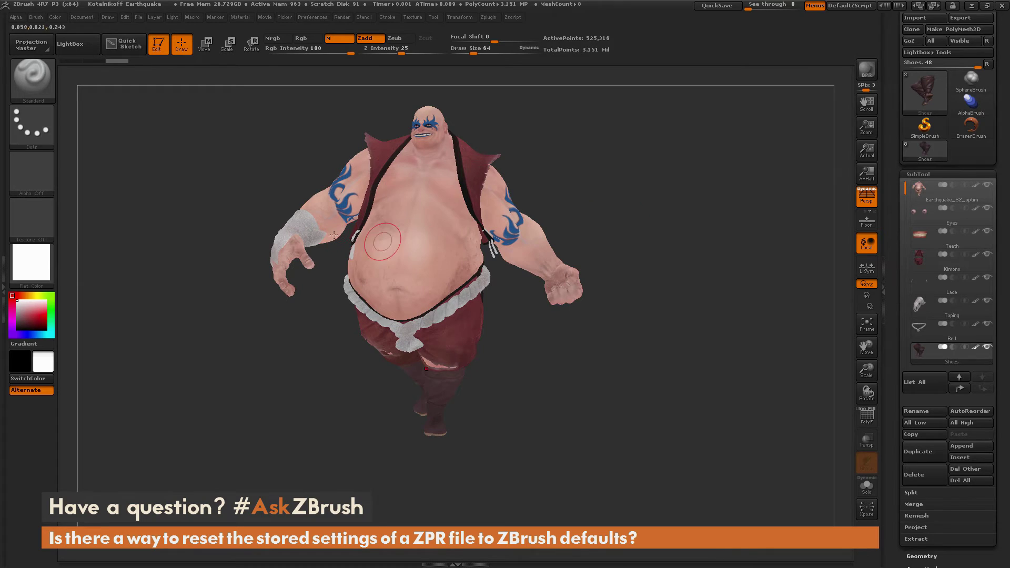
- Switch the material to SkinShade4 to show the model shaded
left_click(32, 262)
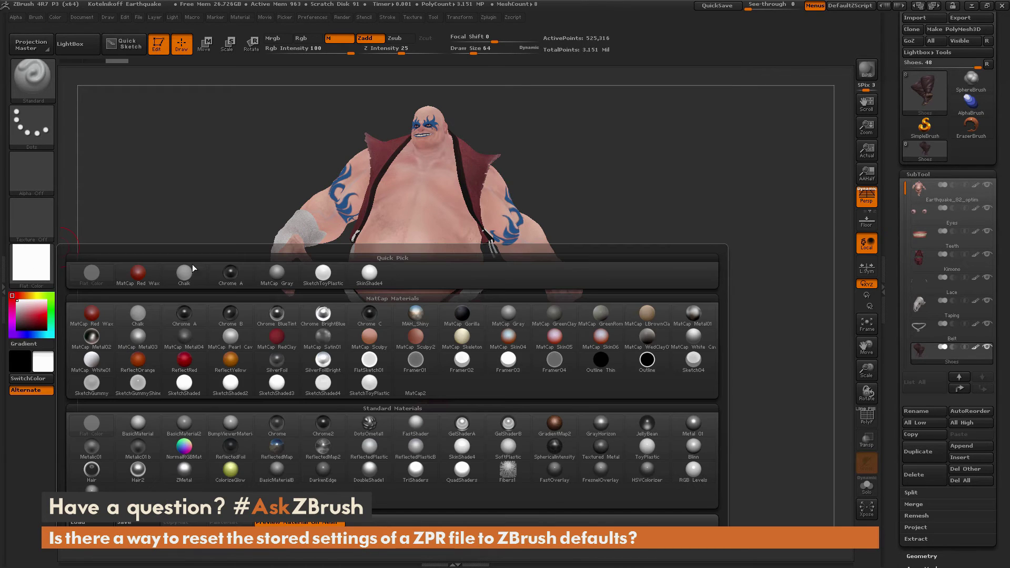
left_click(370, 272)
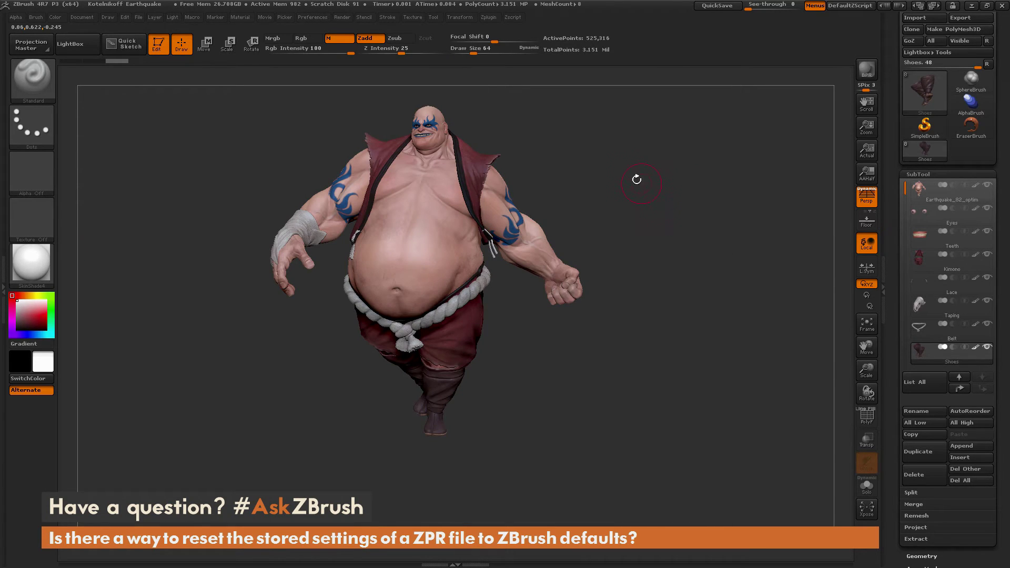
mouse_move(635, 211)
left_mouse_down()
mouse_move(568, 208)
mouse_move(630, 211)
mouse_move(590, 216)
mouse_move(644, 223)
left_mouse_up()
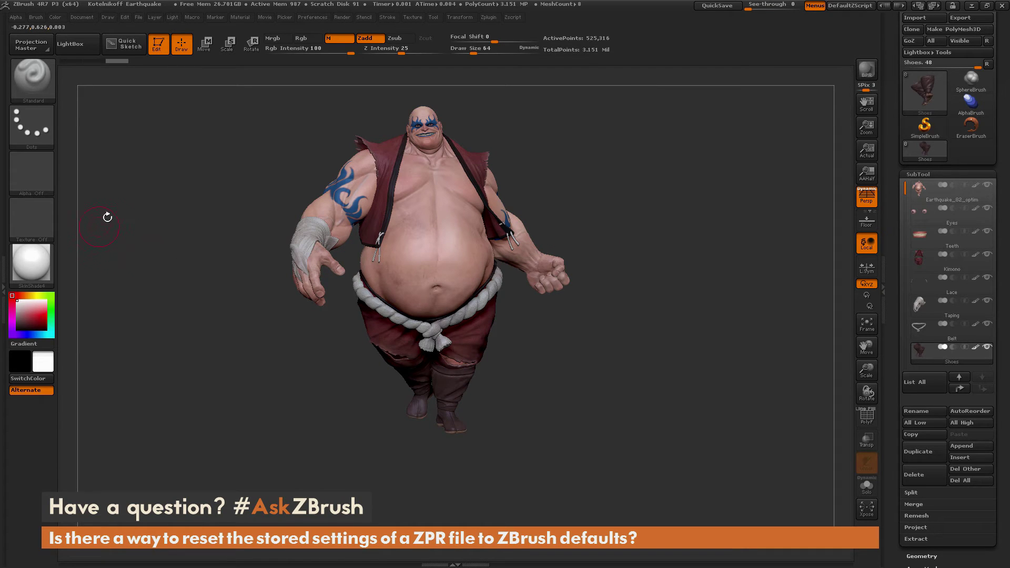
left_click(684, 230)
- Check the materials and the File menu, then open LightBox's project files
left_click(32, 262)
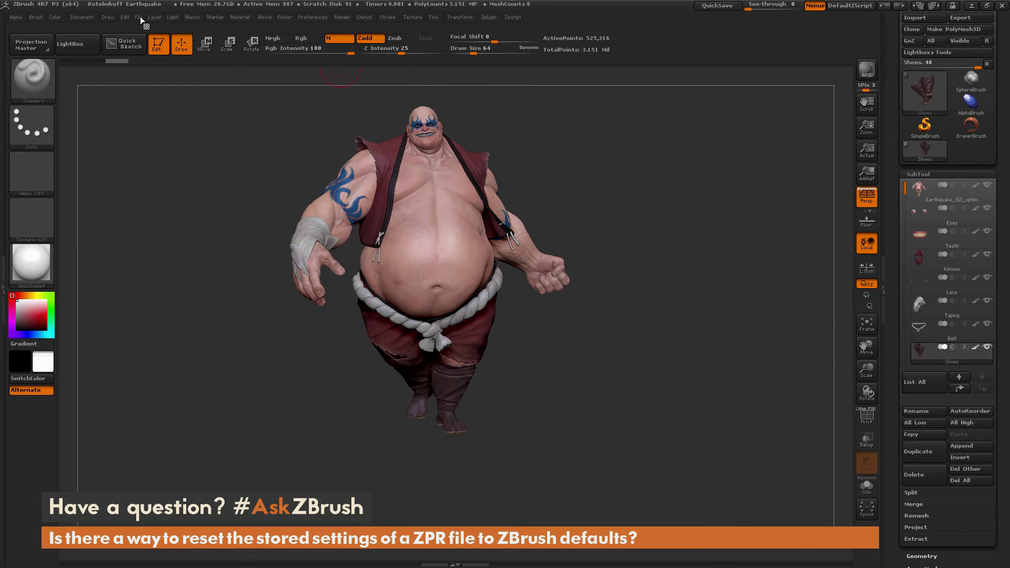
left_click(137, 19)
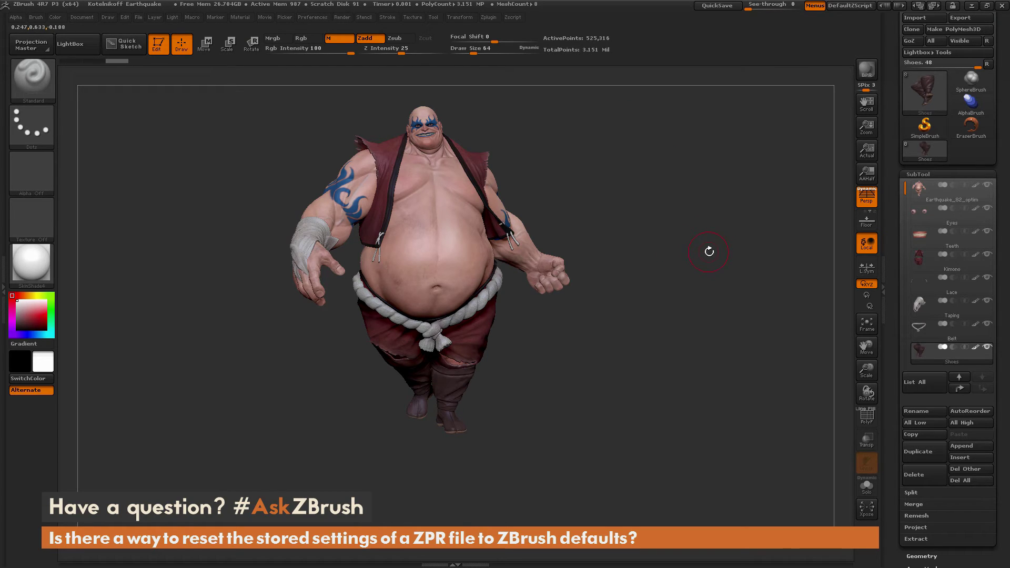
left_click_drag(893, 169, 891, 227)
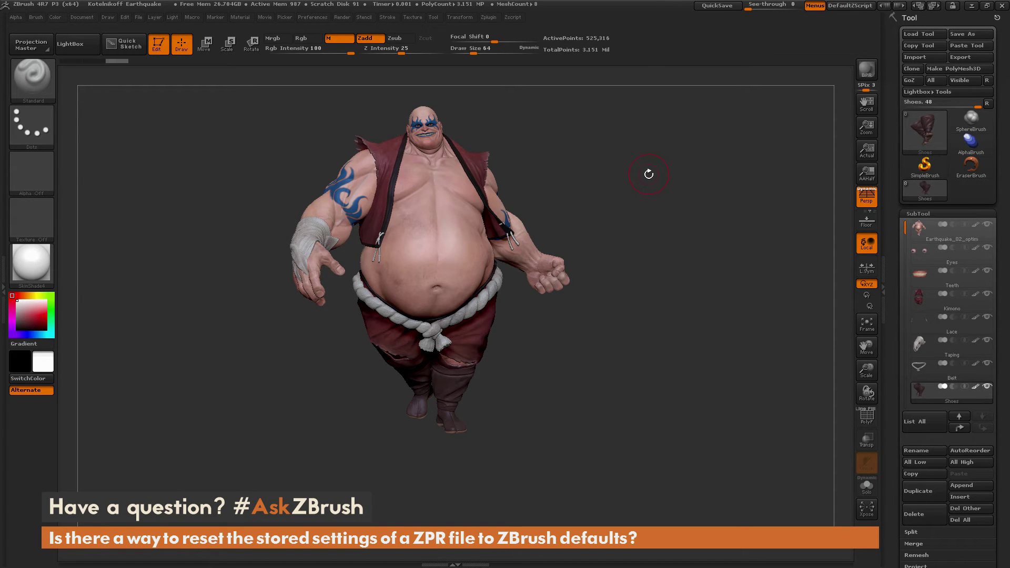
key("comma")
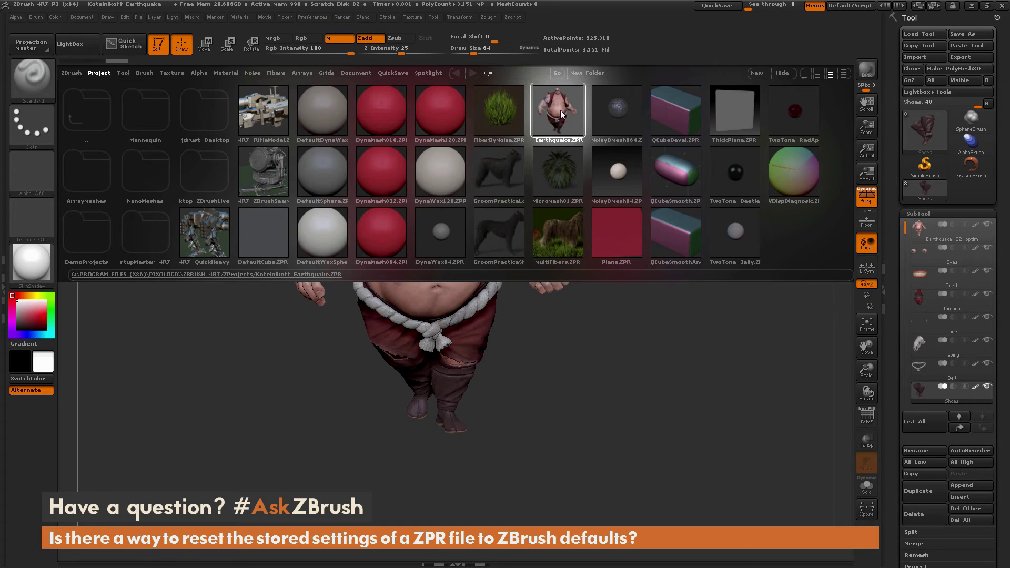
- Open Earthquake.ZPR from LightBox without saving the current project's changes
double_click(557, 115)
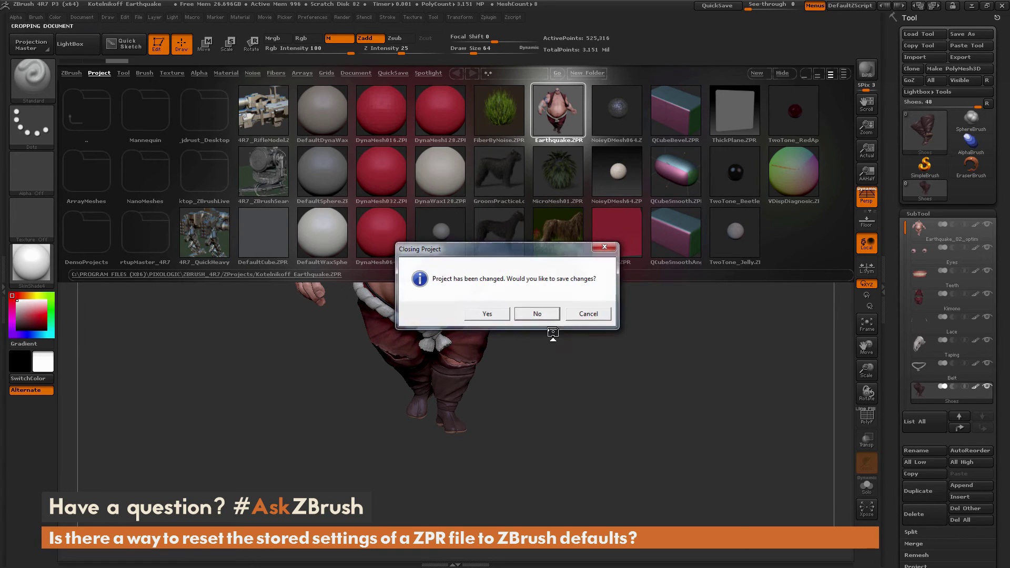
left_click(552, 316)
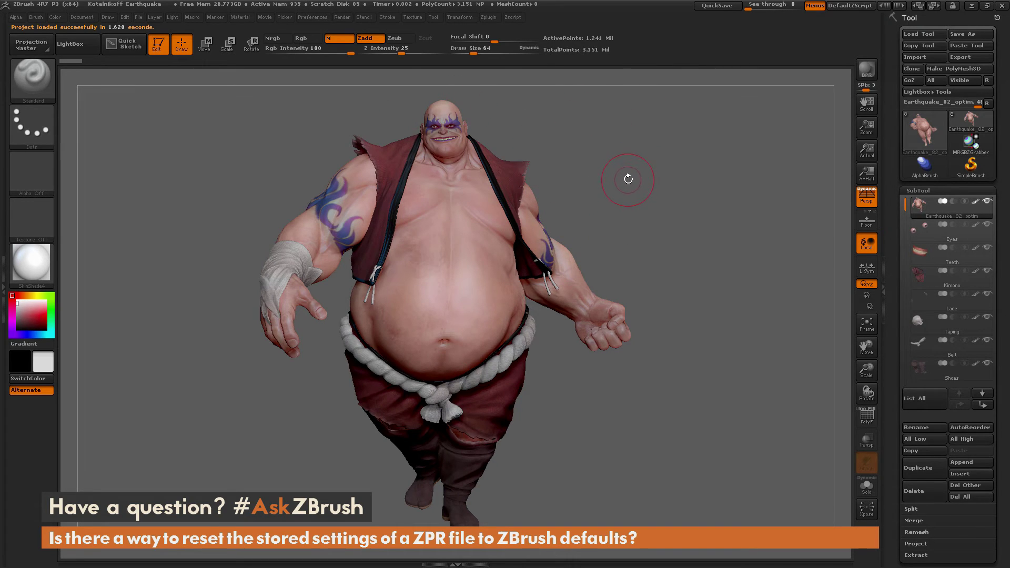
- Load Dog.ZTL from LightBox's Tool tab, then reselect the Earthquake tool
key("comma")
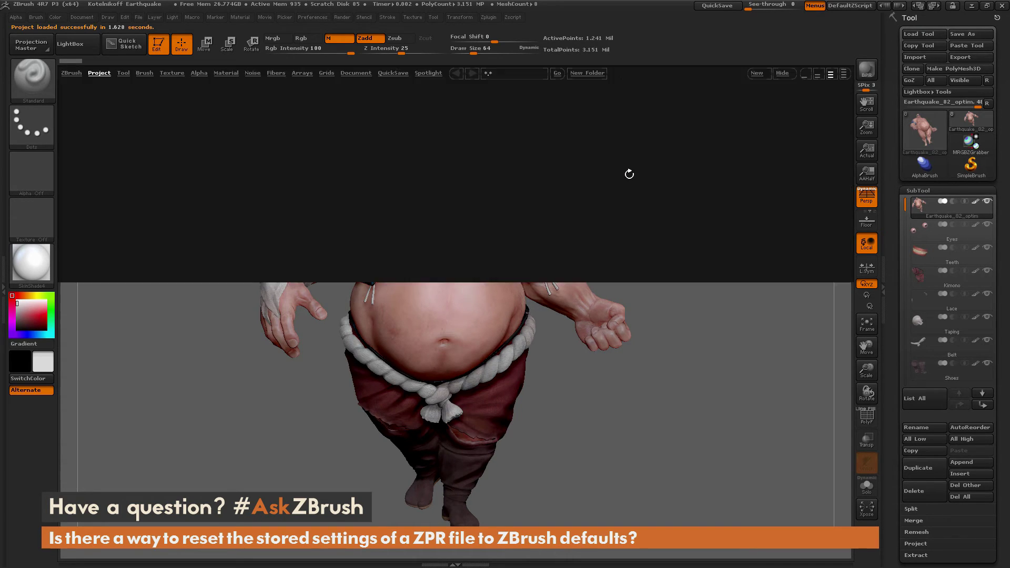
left_click(123, 73)
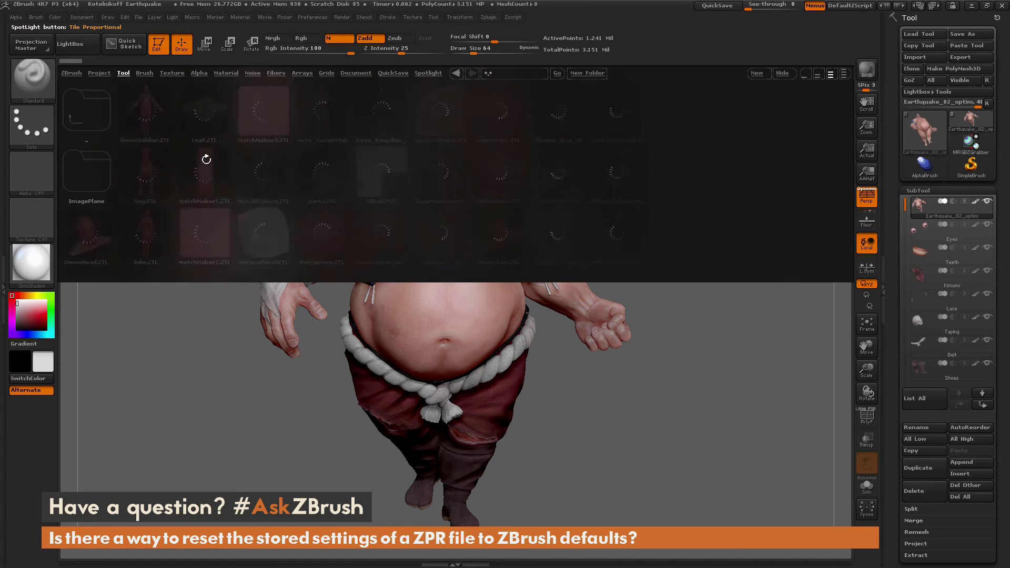
double_click(144, 170)
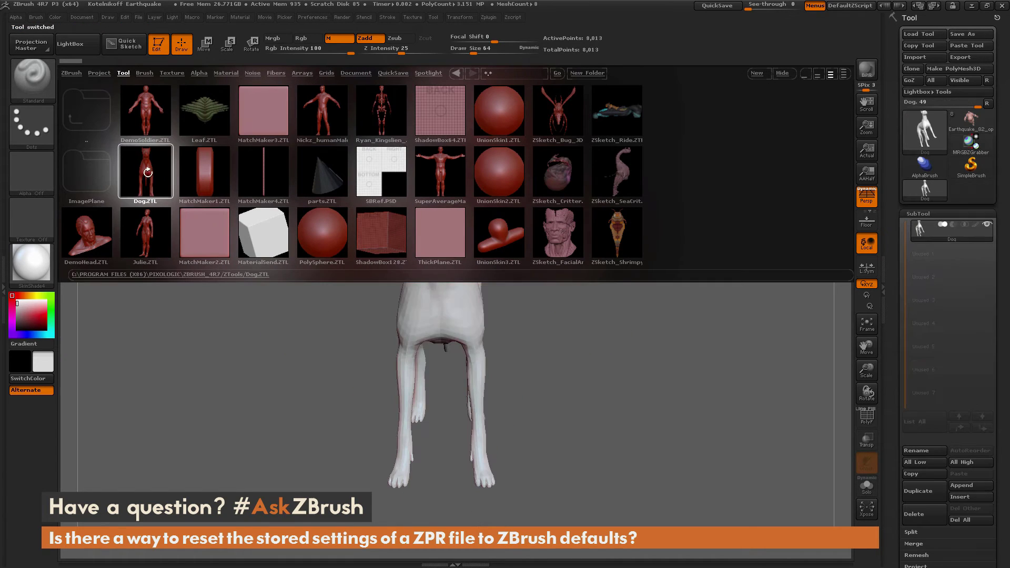
key("comma")
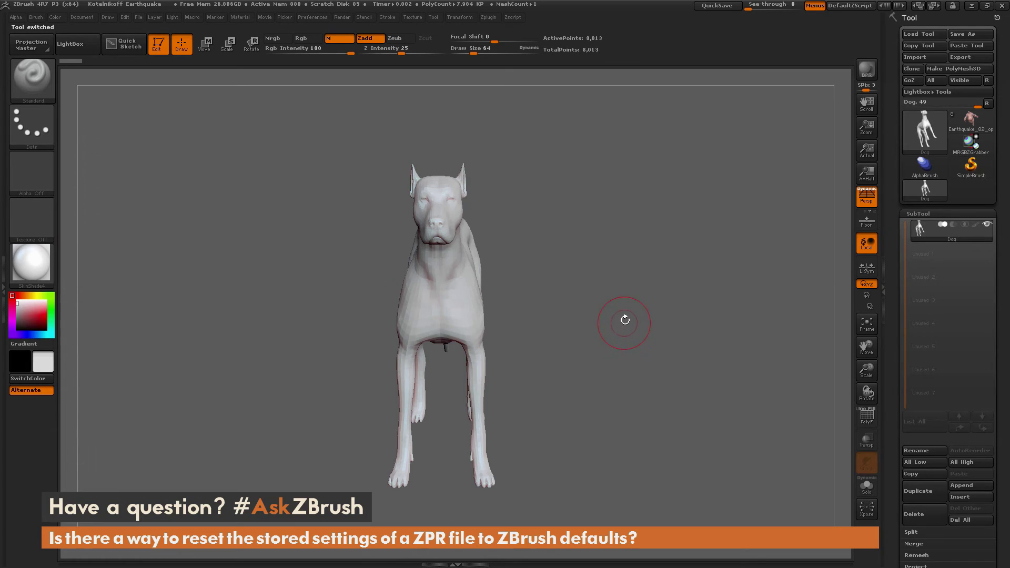
left_click(980, 124)
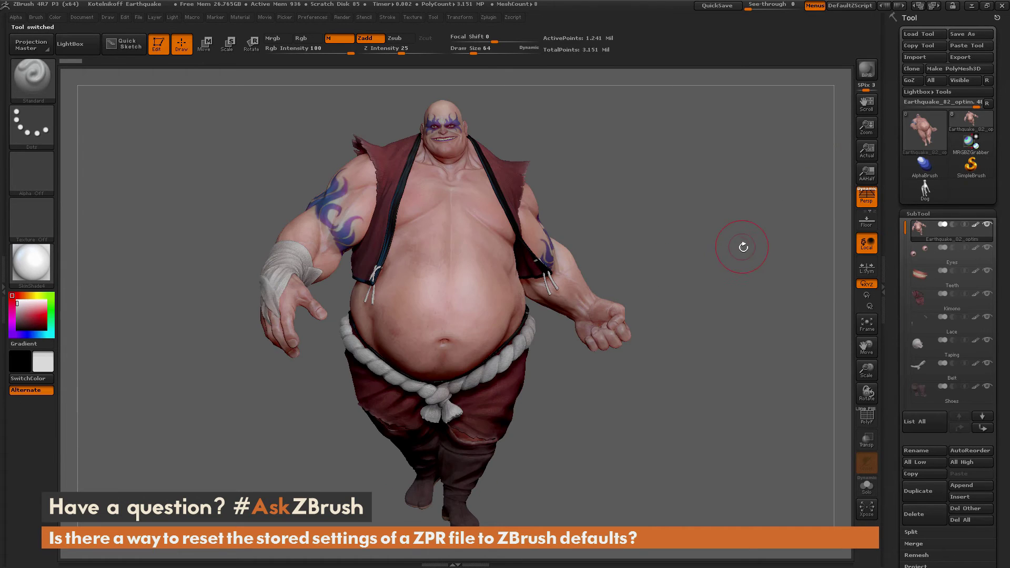
- Save Earthquake as Earthquake_82_optim.ztl in the ZTLs folder, then select the Dog tool
mouse_move(939, 118)
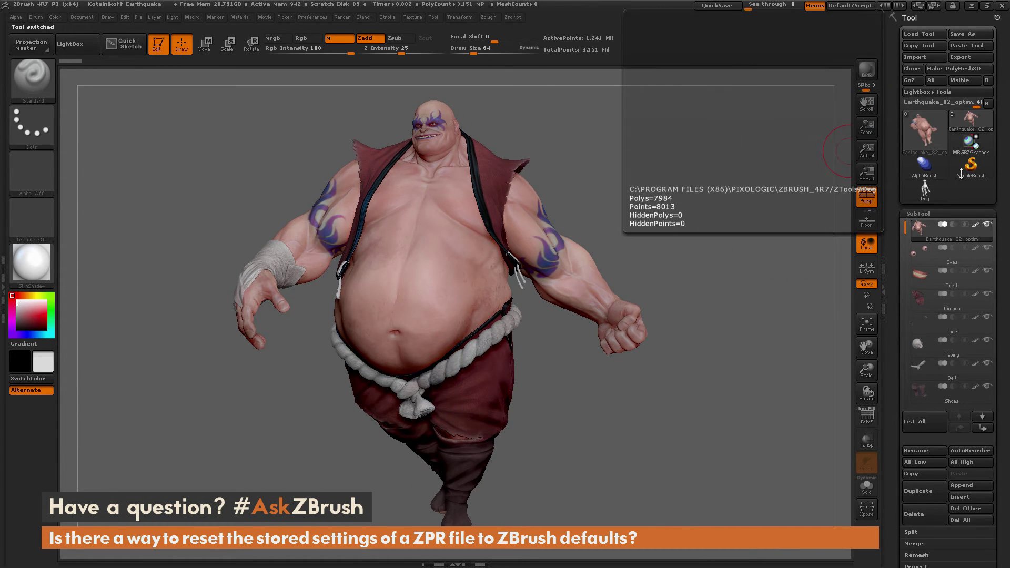
mouse_move(942, 194)
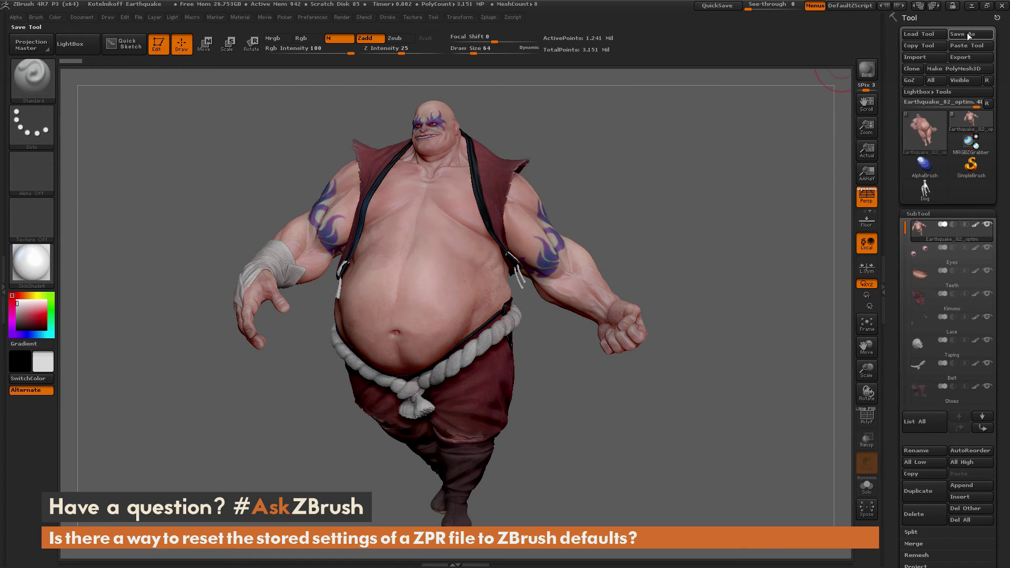
mouse_move(926, 134)
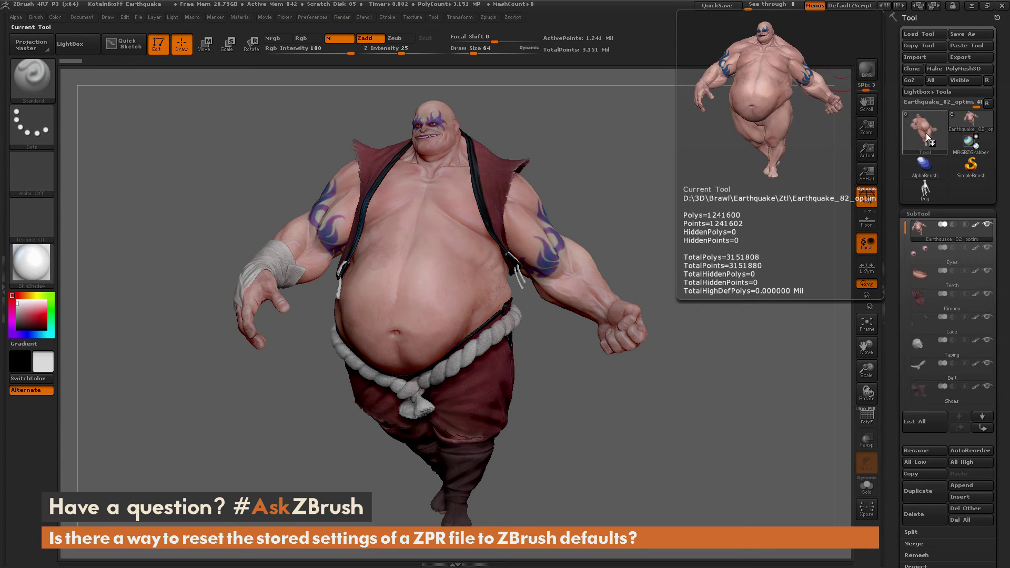
left_click(970, 33)
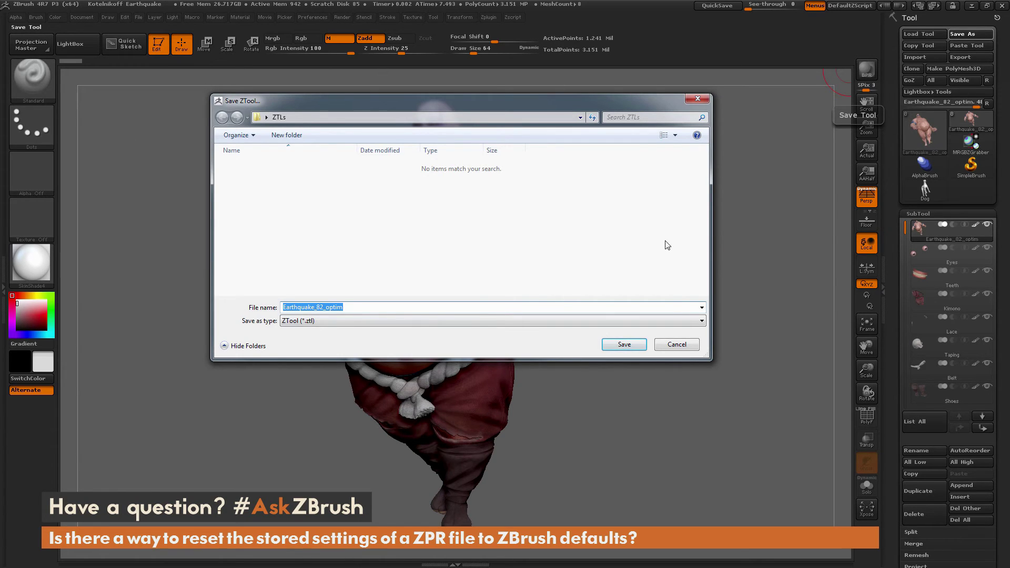
left_click(624, 344)
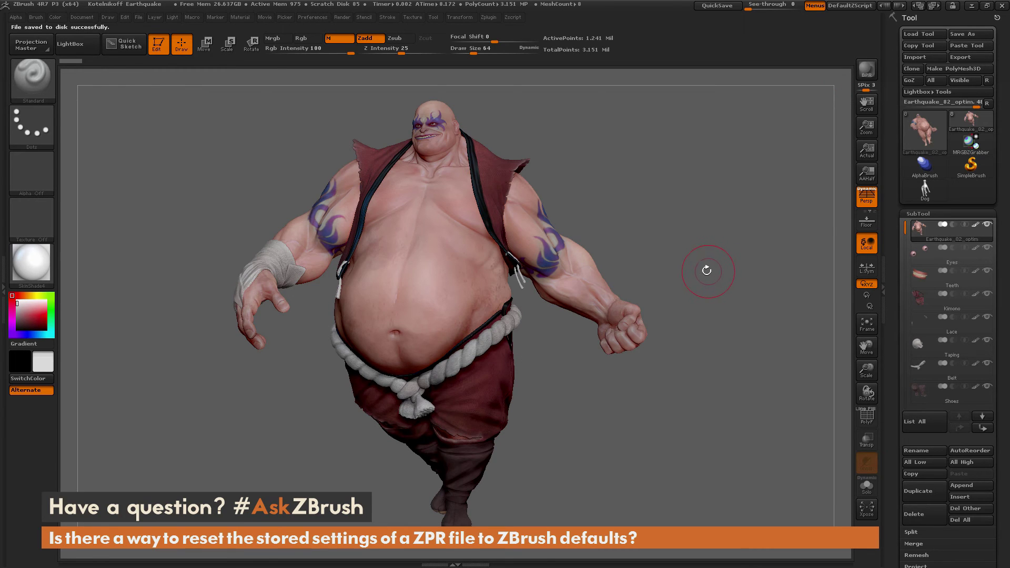
left_click(914, 193)
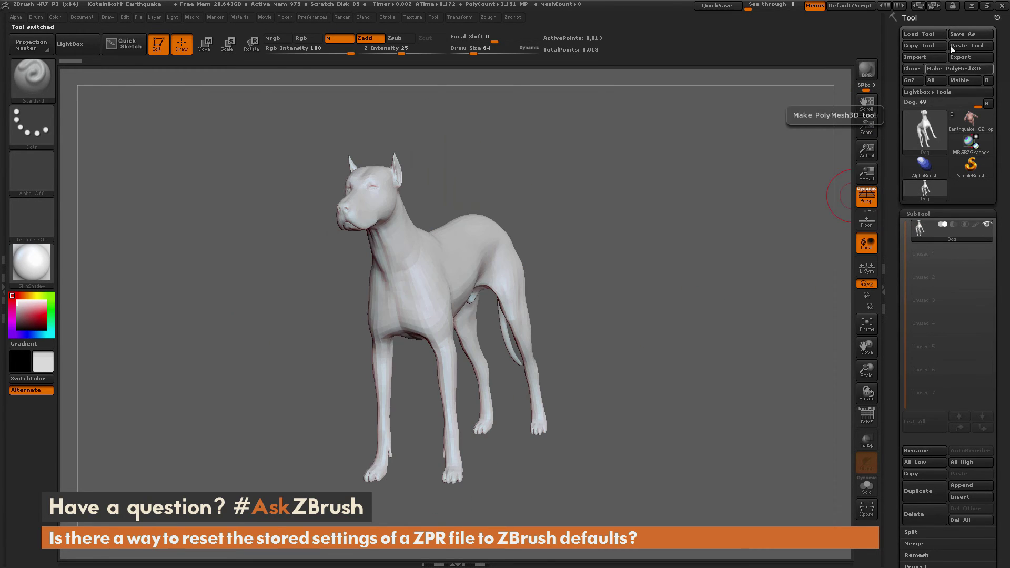
- Save the Dog as Dog.ztl in the ZTLs folder, then reinitialize ZBrush with Init ZBrush
left_click(964, 35)
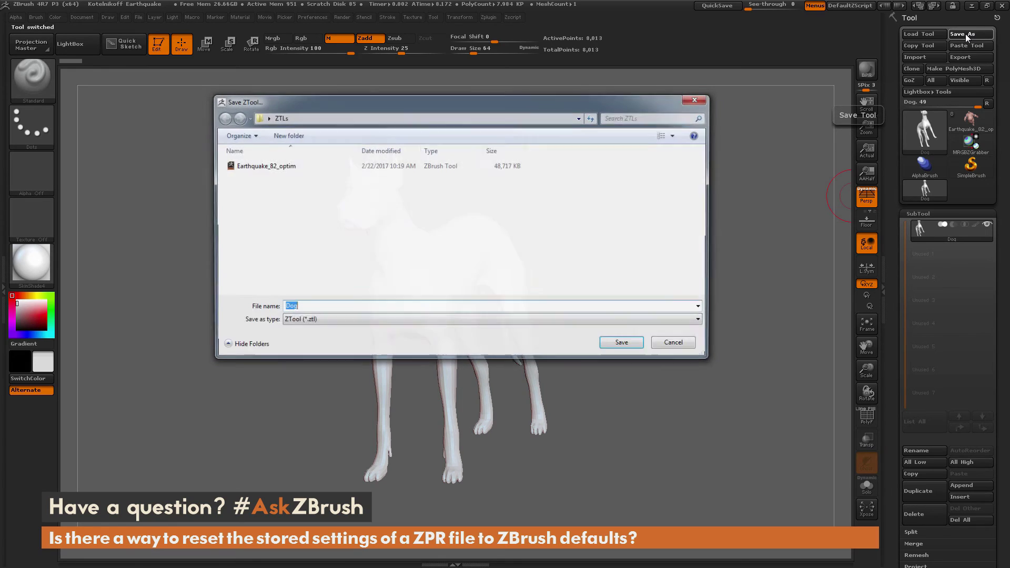
left_click(622, 345)
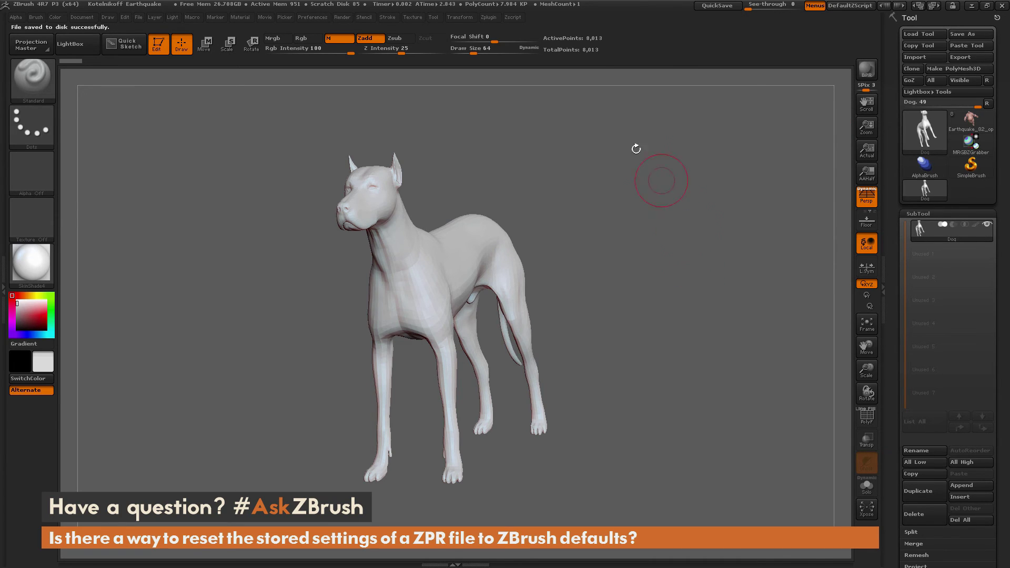
left_click(314, 17)
left_click(349, 38)
left_click(552, 322)
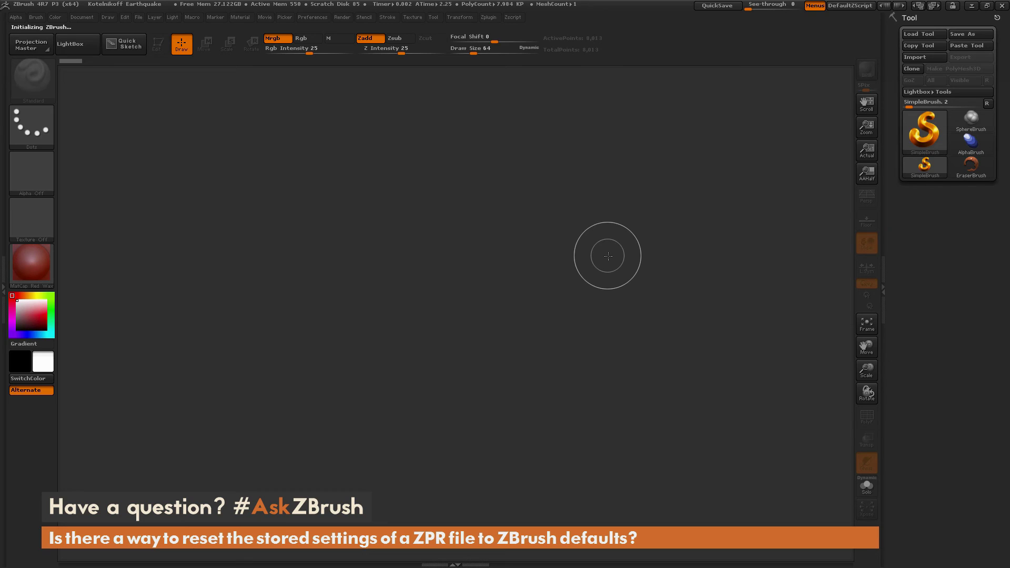
- Reload Earthquake_82_optim from the ZTLs folder and reopen the Load Tool browser
left_click(920, 33)
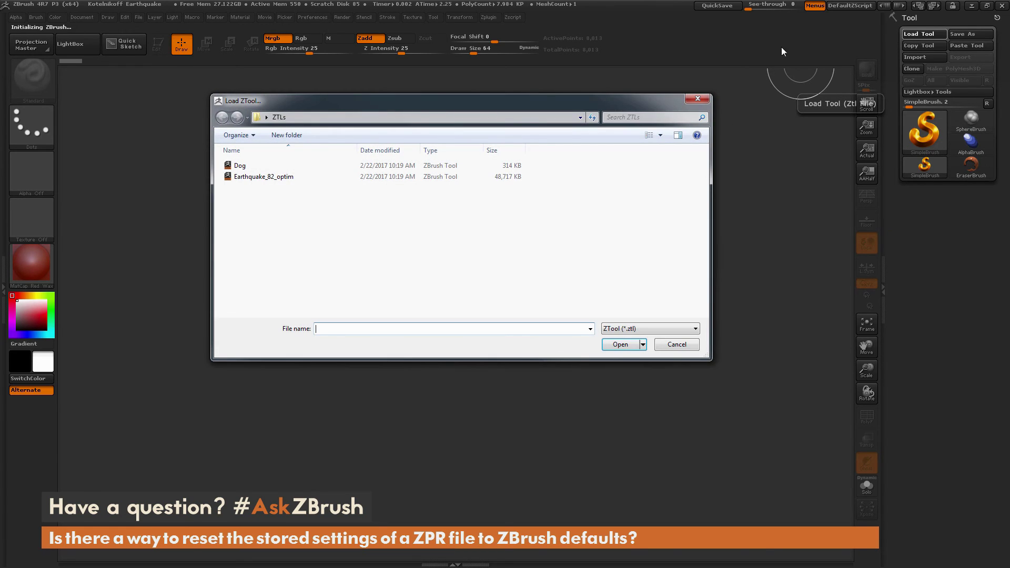
double_click(293, 177)
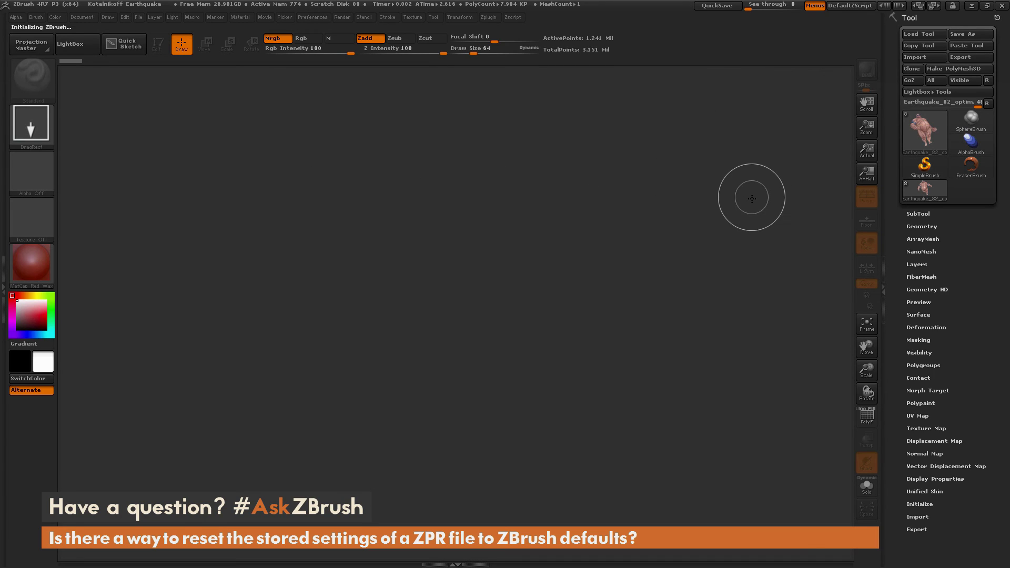
left_click(925, 35)
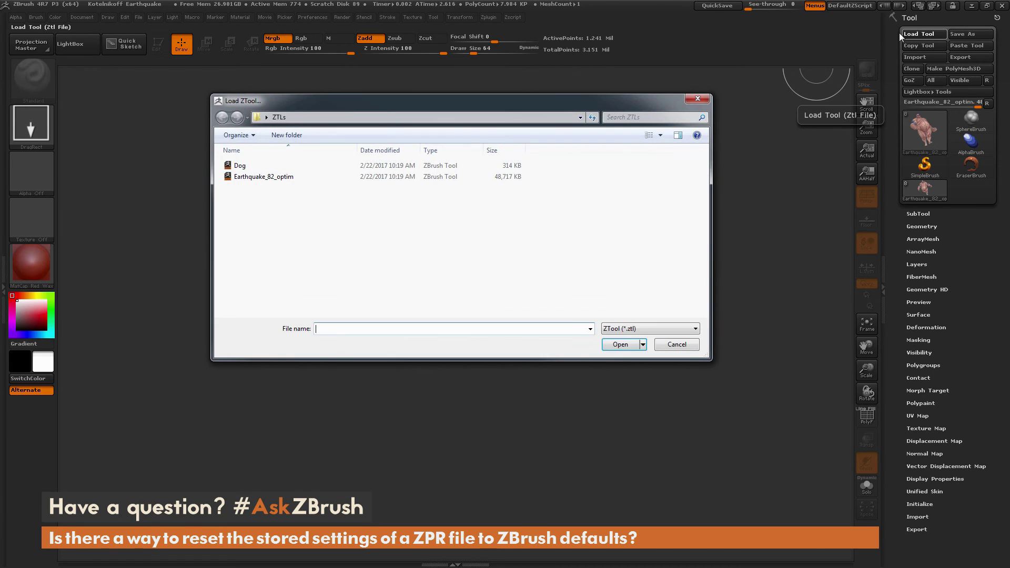
- Load the Dog tool and draw it on the canvas in Edit mode
left_click(310, 167)
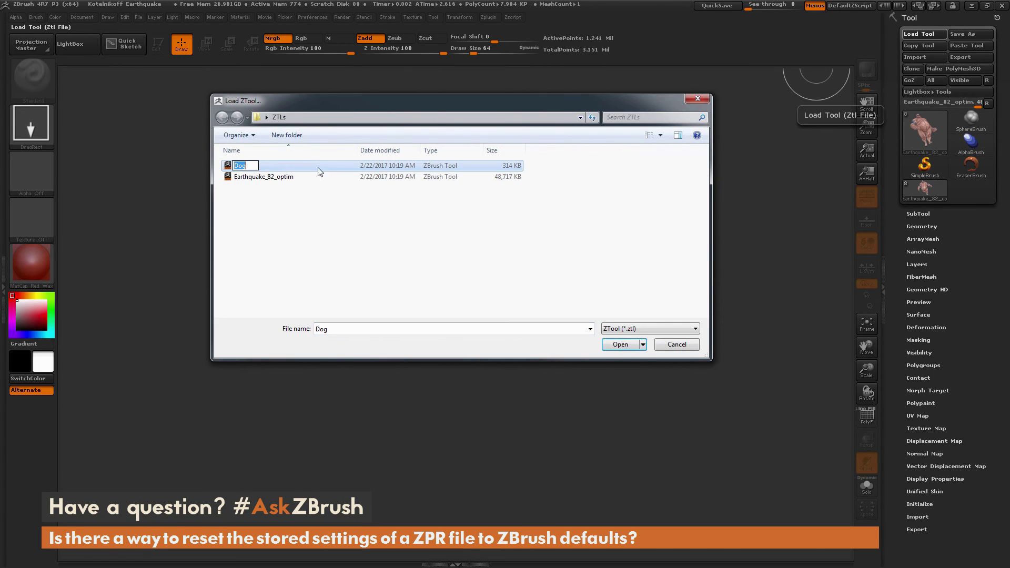
double_click(314, 171)
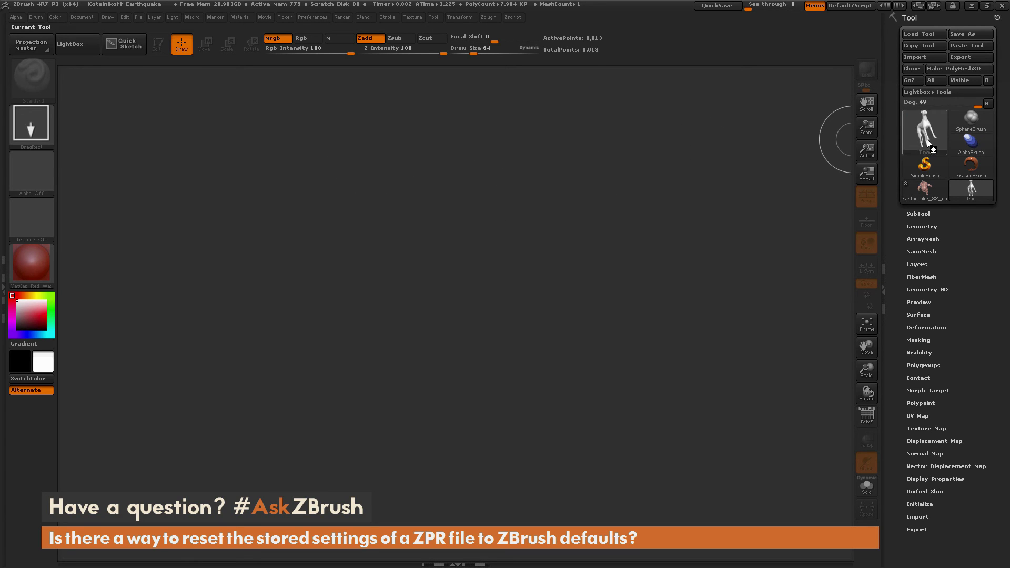
mouse_move(437, 290)
left_mouse_down()
mouse_move(438, 366)
mouse_move(404, 447)
left_mouse_up()
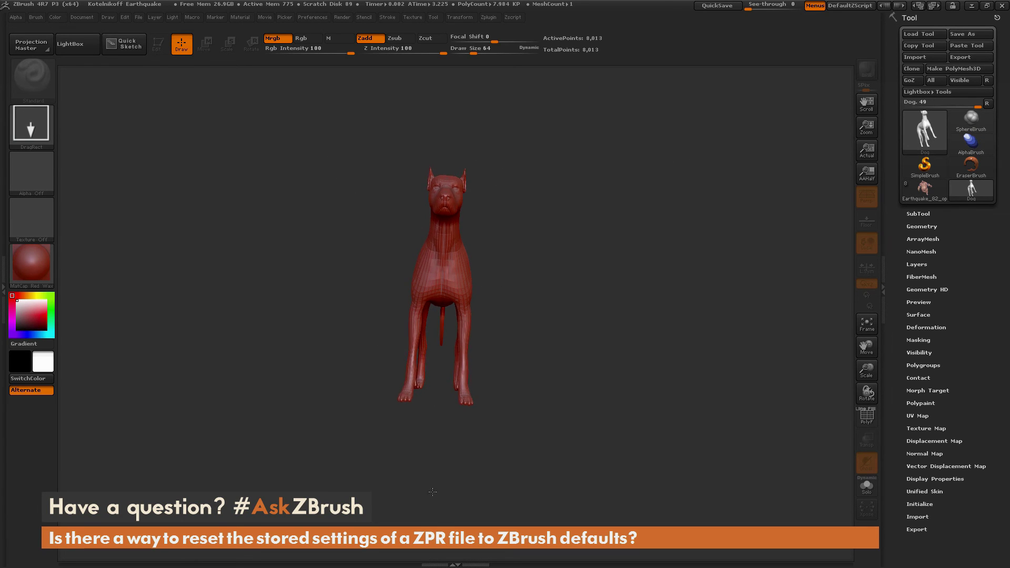
left_click(157, 43)
- Turn the dog to a side view, then make Earthquake_82_optim the active tool
left_click_drag(508, 171, 498, 309)
left_click_drag(576, 273, 561, 241)
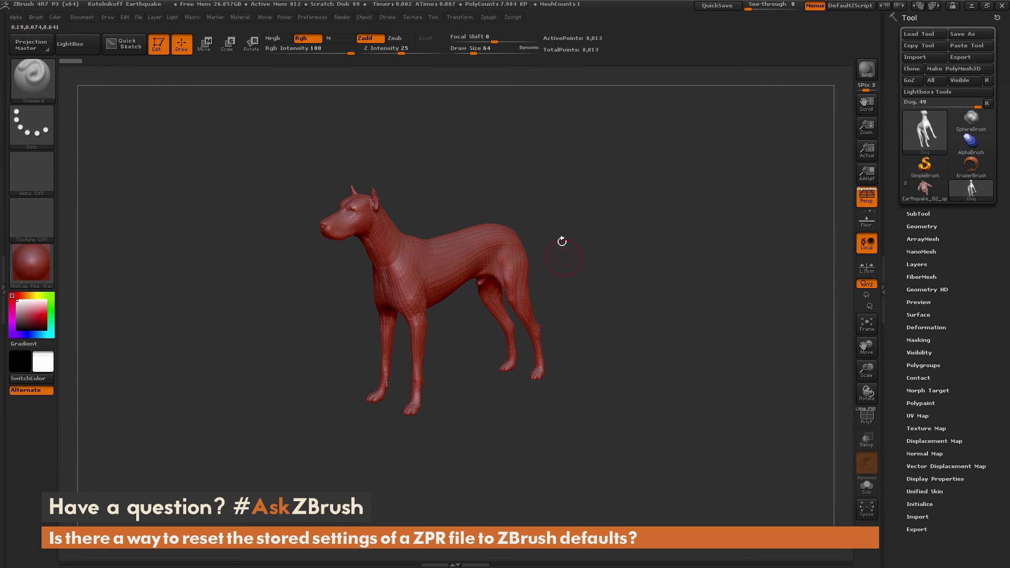
mouse_move(686, 246)
left_mouse_down()
mouse_move(644, 247)
mouse_move(683, 249)
left_mouse_up()
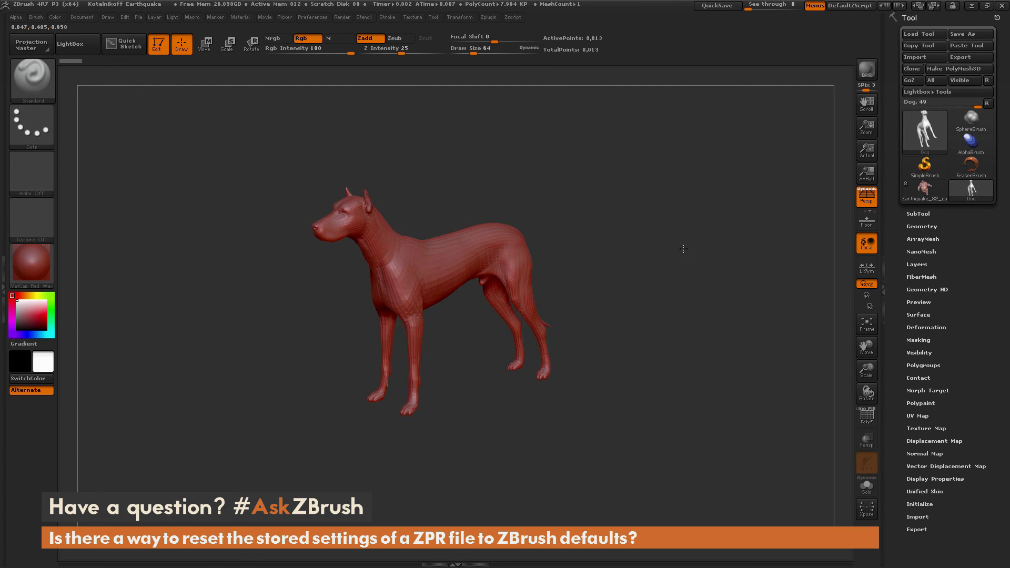
left_click(924, 189)
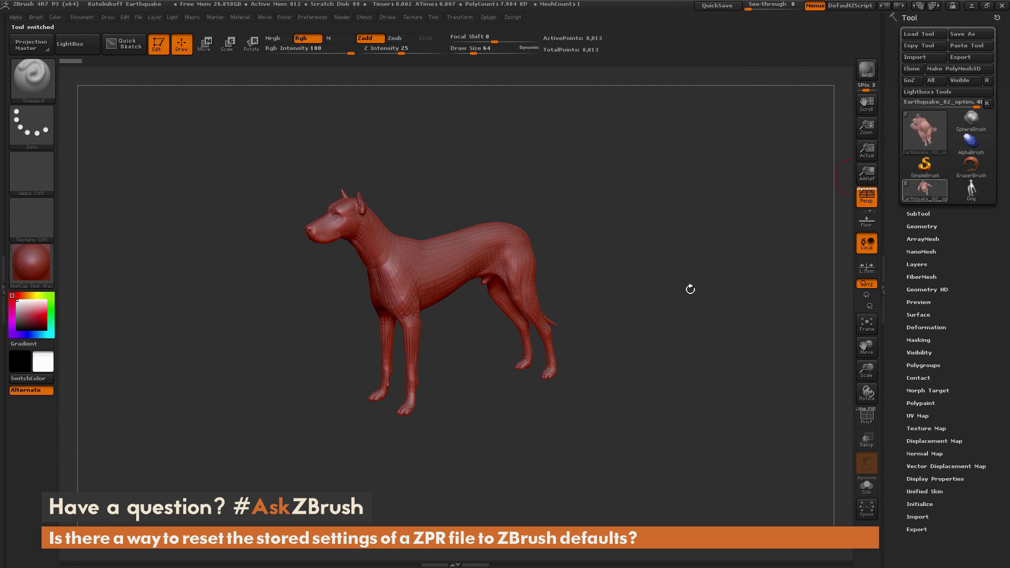